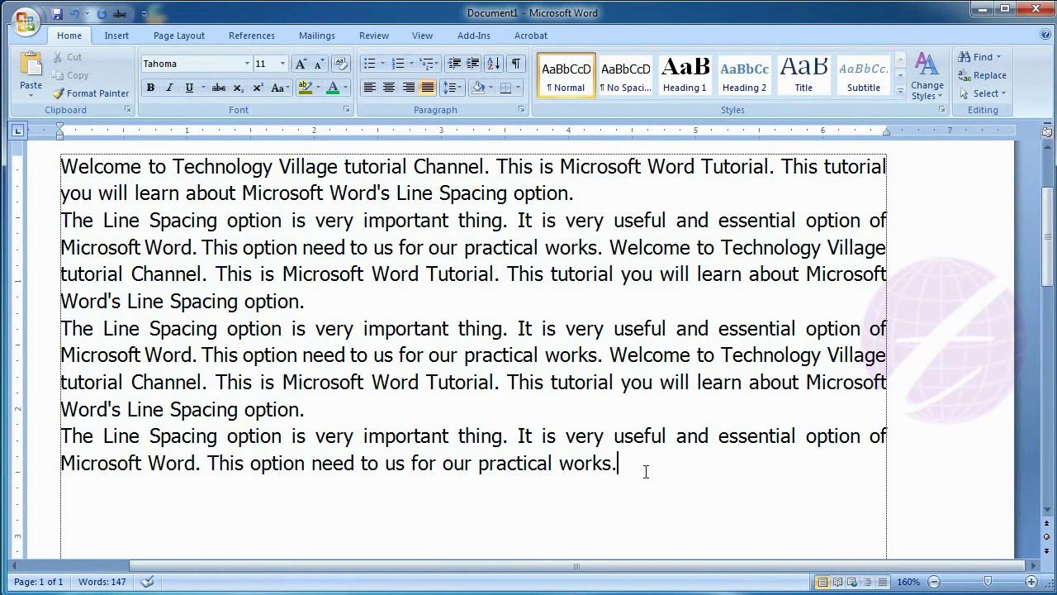
- Select all four paragraphs and show the line spacing list, where 1.15 is current
key(ctrl+a)
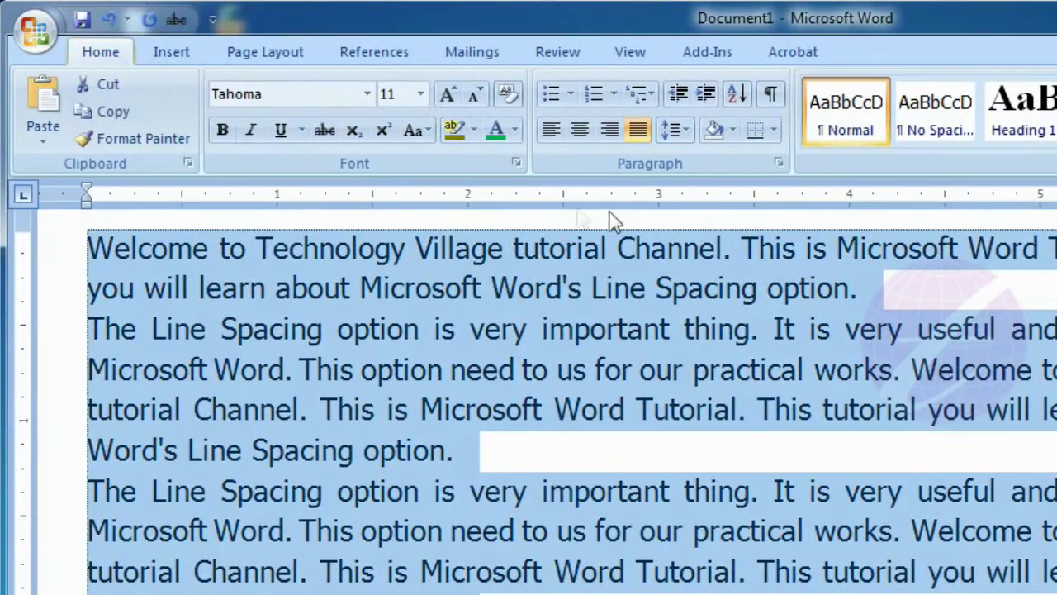
click(682, 132)
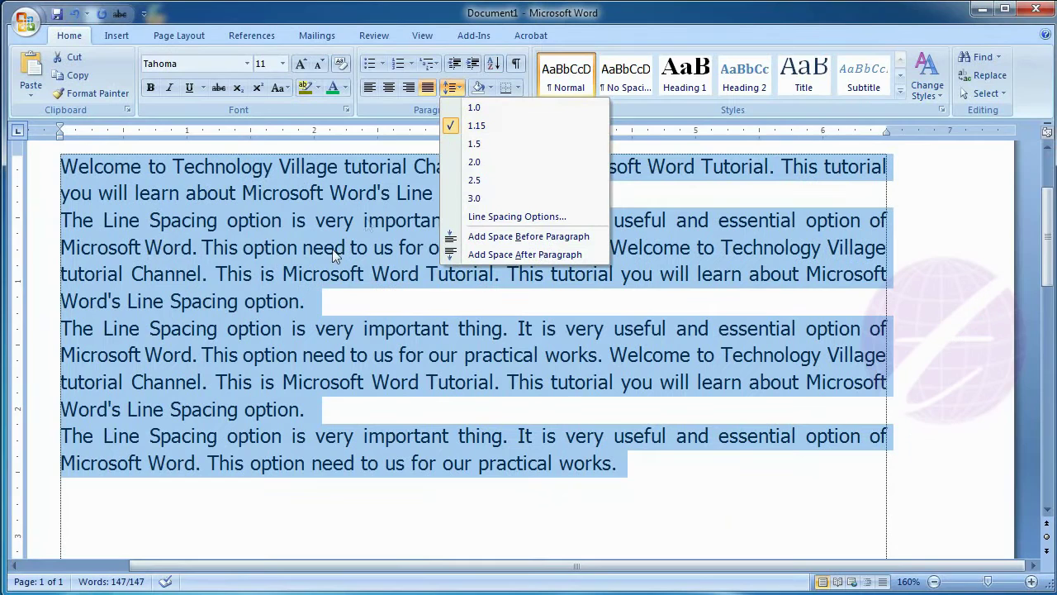
- Apply 1.0, then 1.5, and finally 3.0 line spacing to the selected paragraphs
click(484, 108)
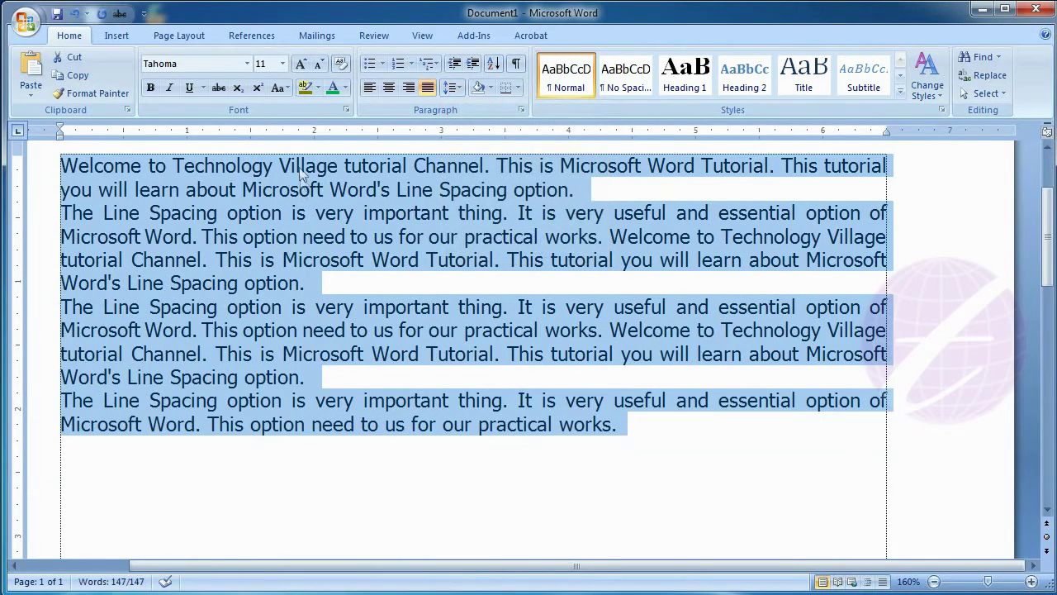
click(453, 89)
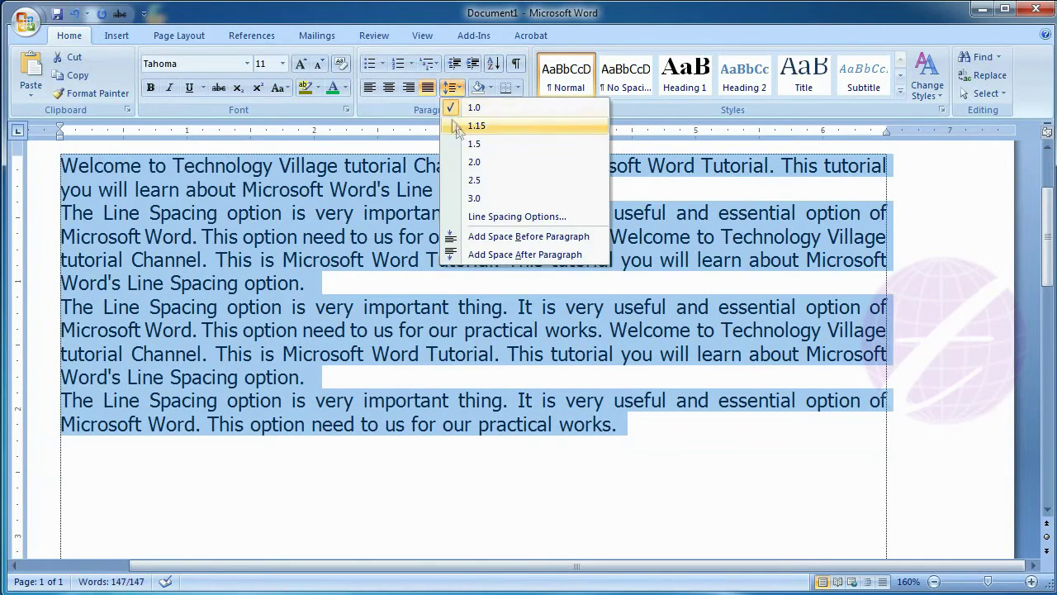
click(493, 144)
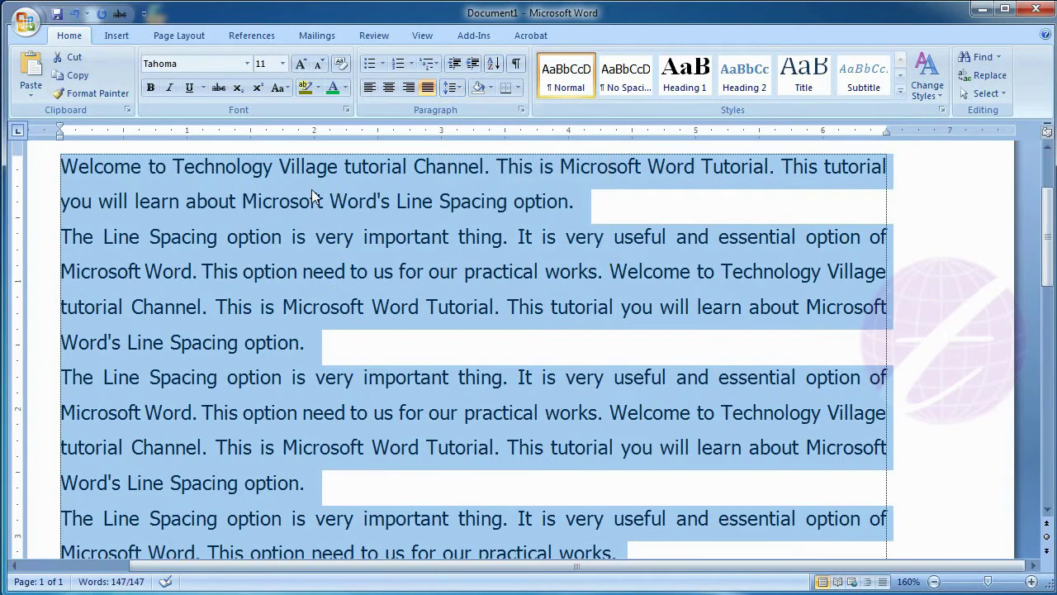
click(458, 88)
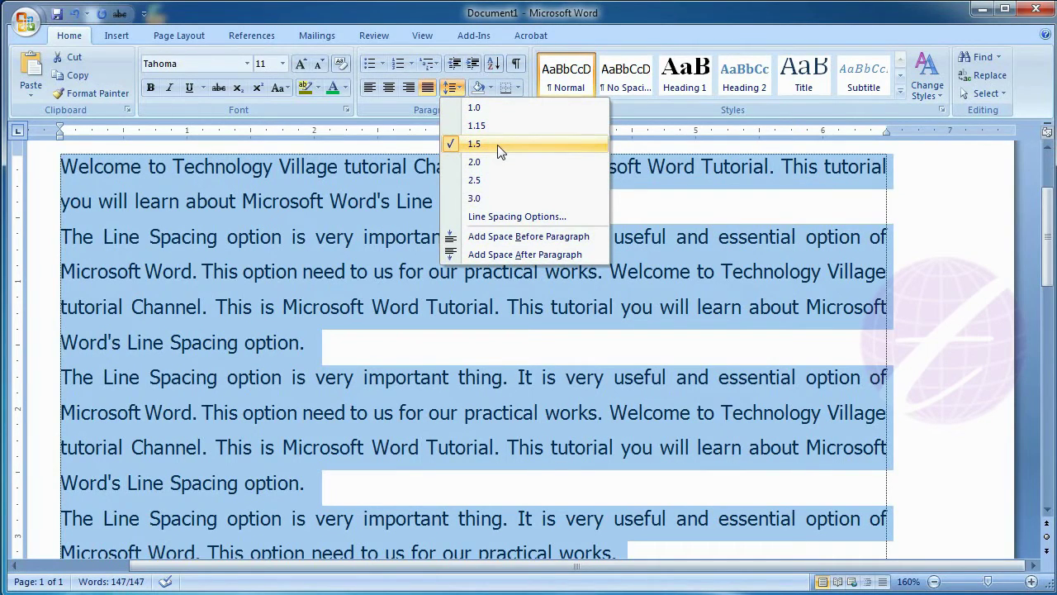
click(488, 198)
click(489, 200)
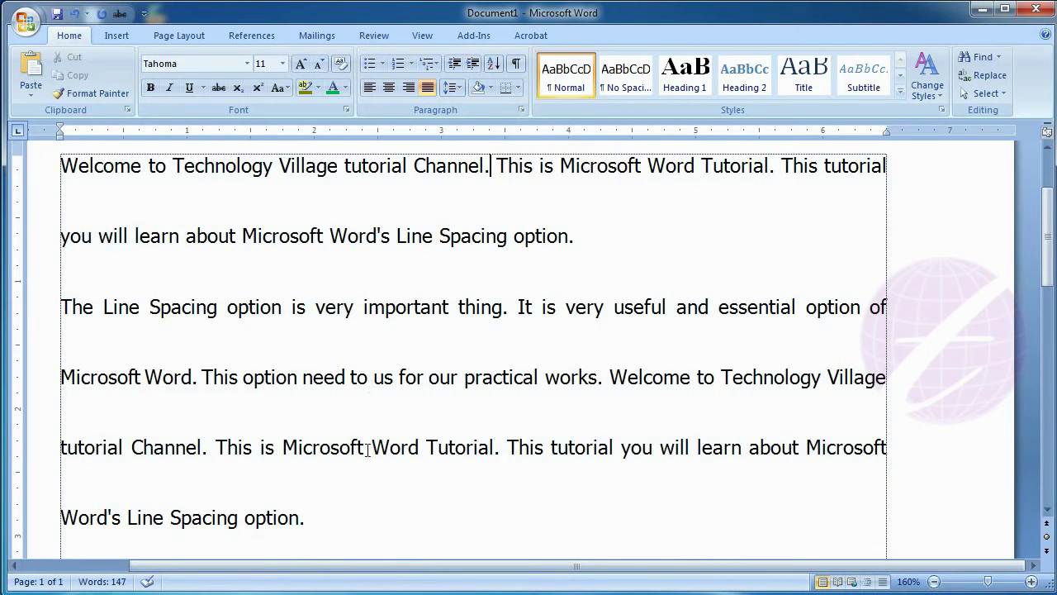
- Reselect the whole document and change line spacing from 3.0 back to 1.15
key(ctrl+a)
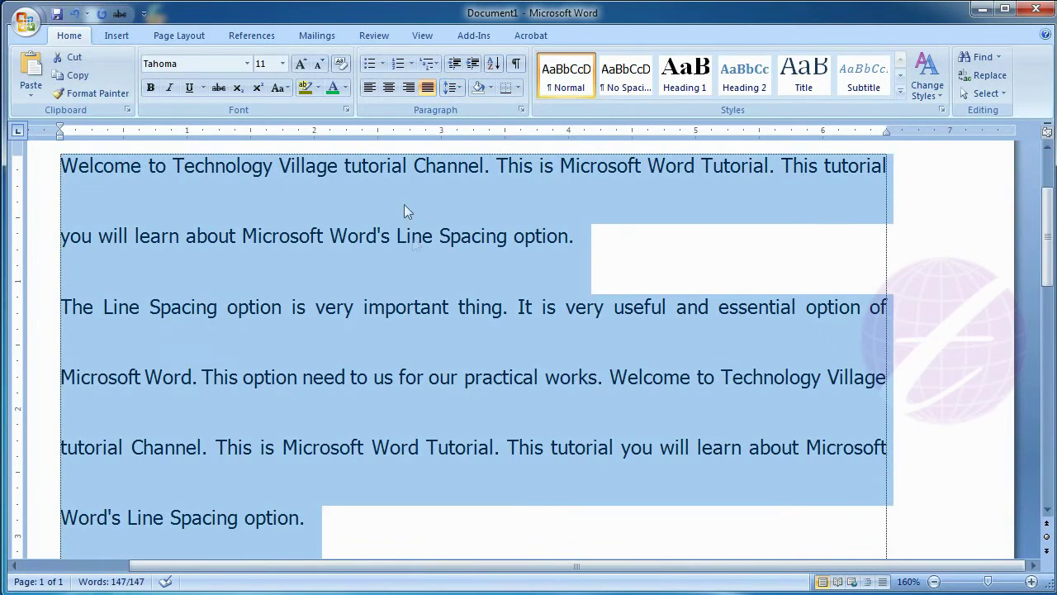
click(449, 87)
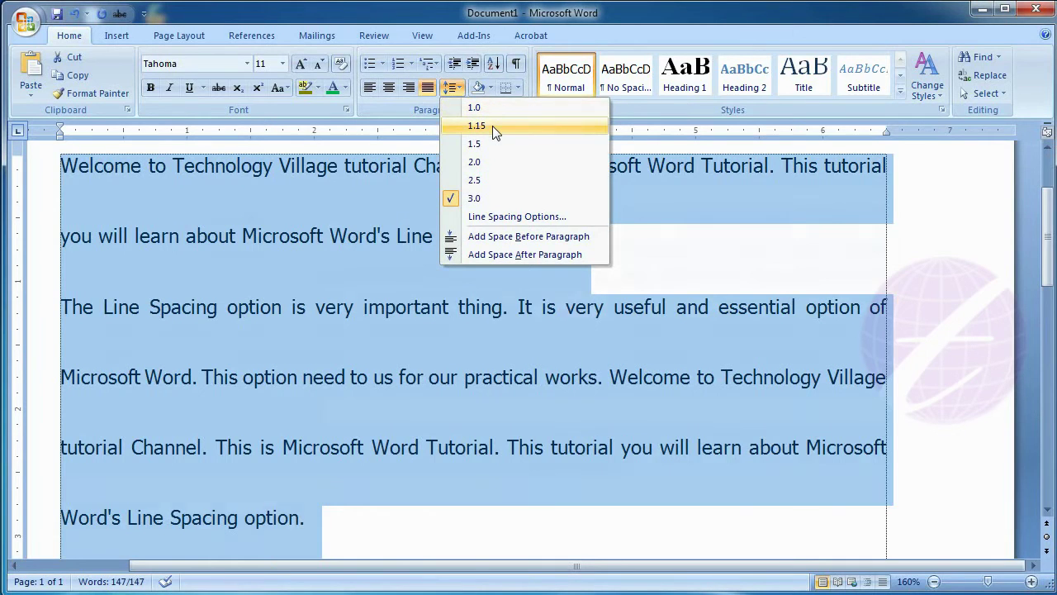
click(492, 126)
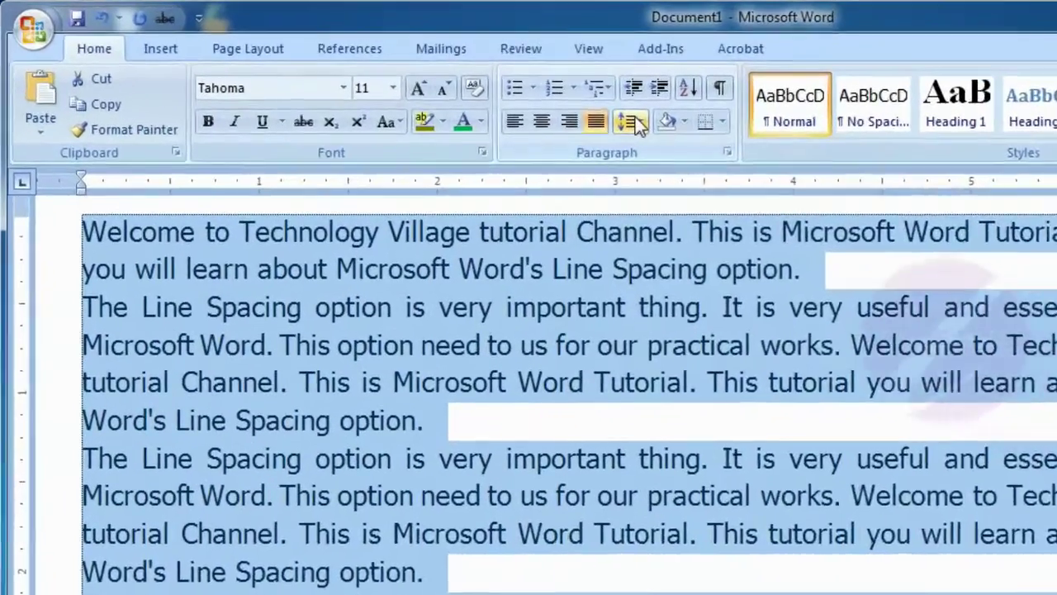
click(452, 89)
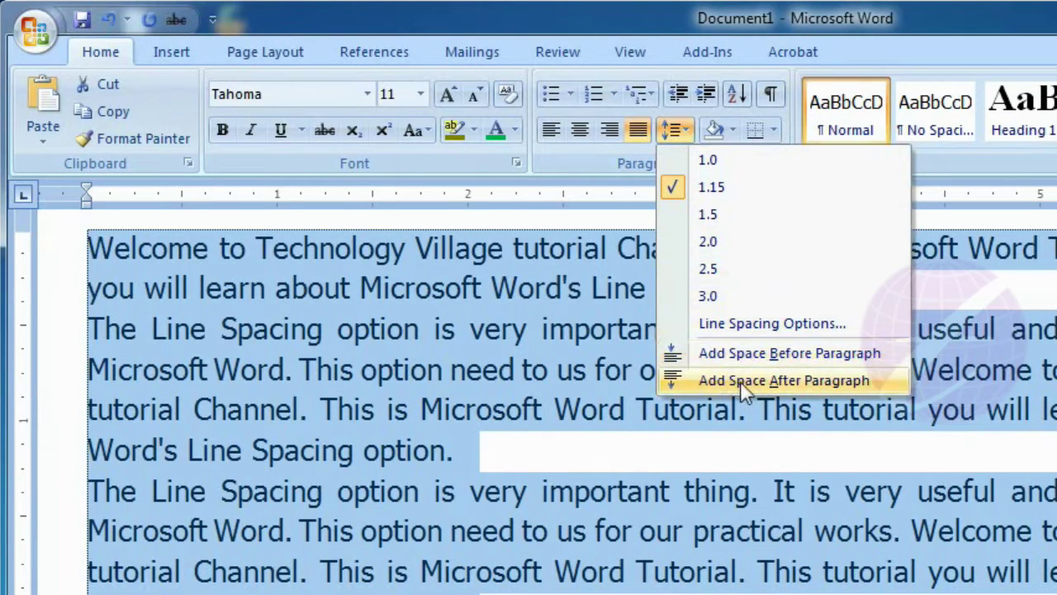
- Add space before and space after every paragraph from the Line Spacing list
click(554, 363)
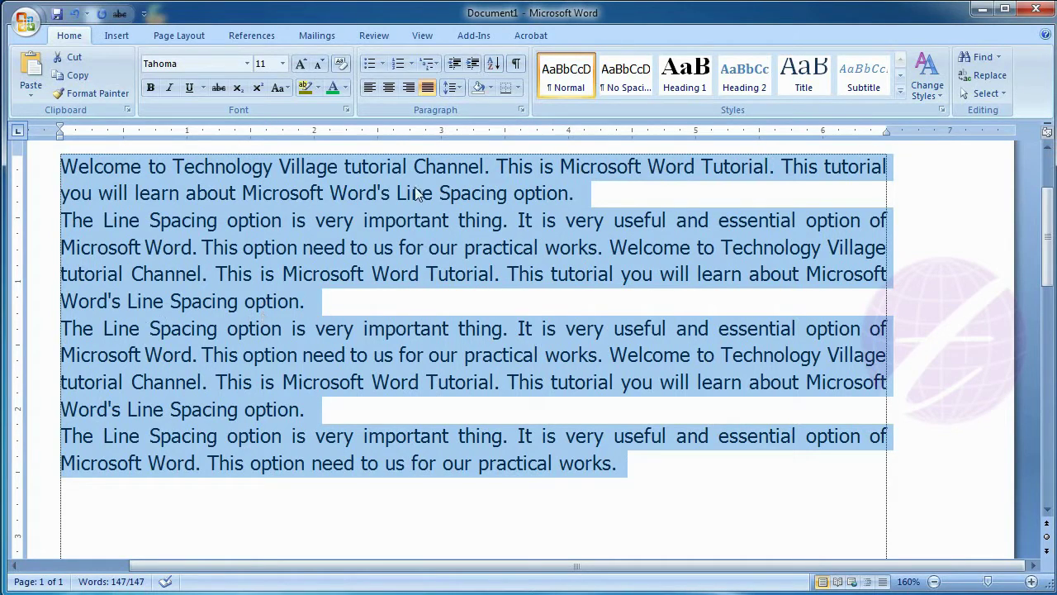
click(453, 89)
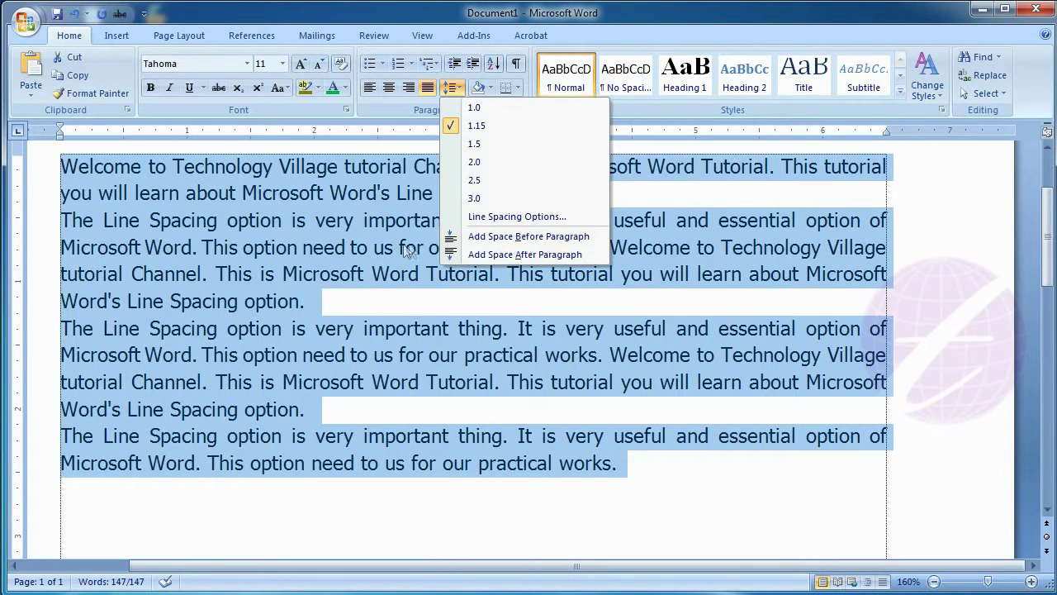
click(505, 237)
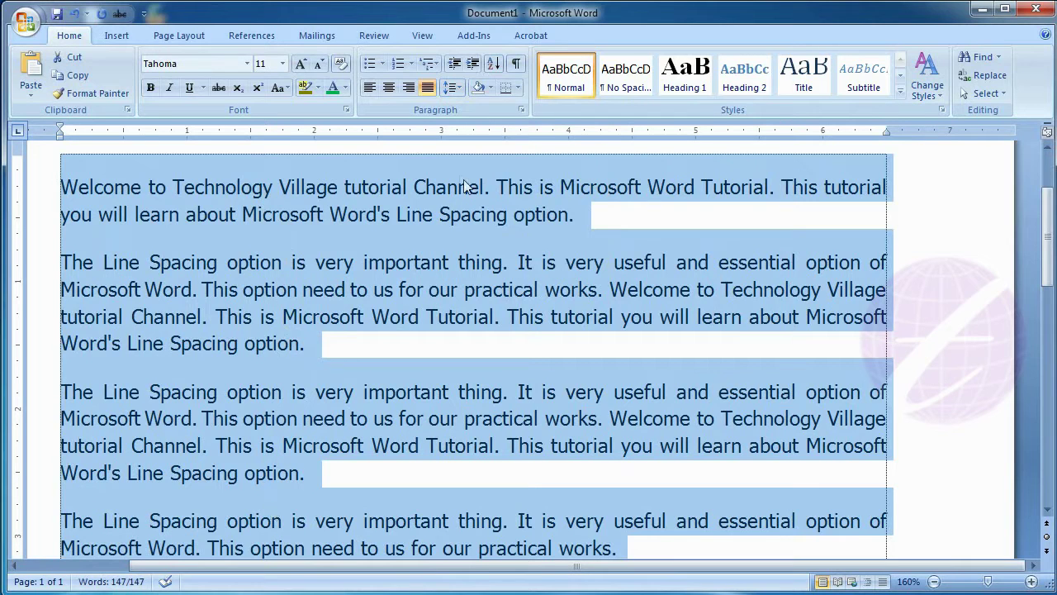
click(453, 93)
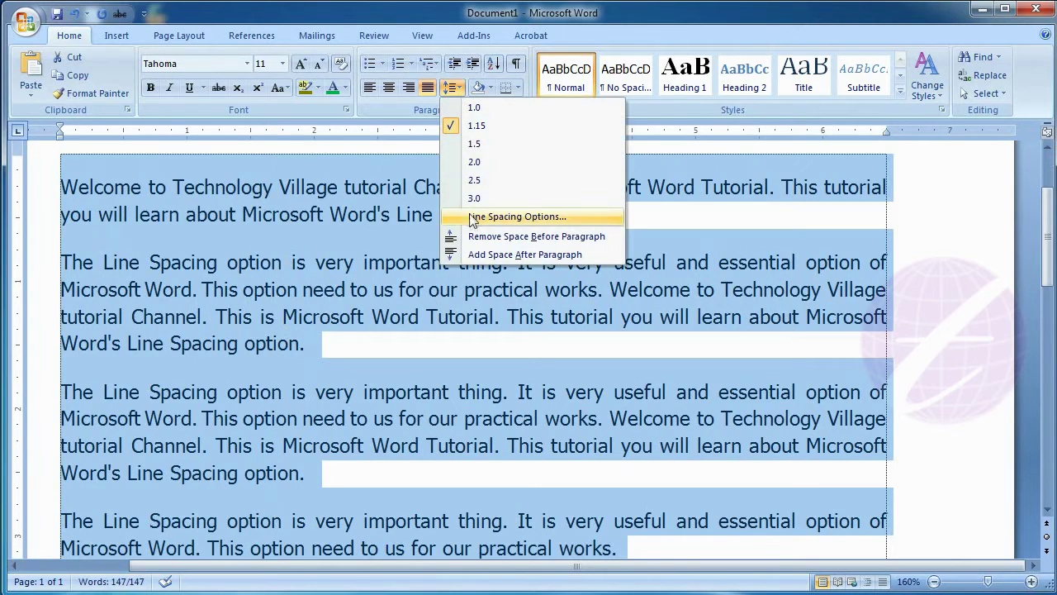
click(546, 254)
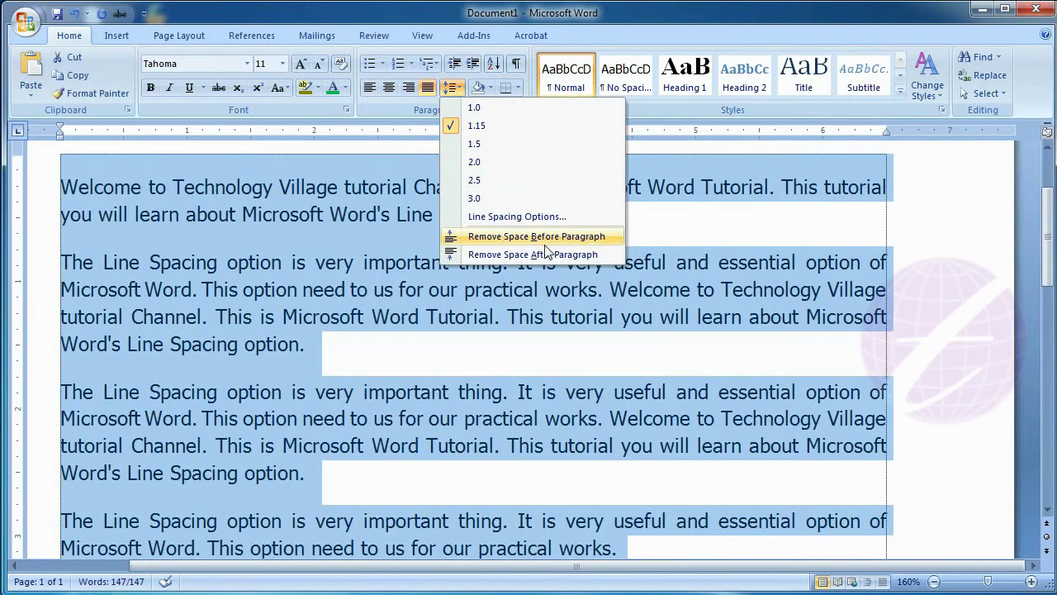
- Remove the space before and the space after each paragraph
click(575, 239)
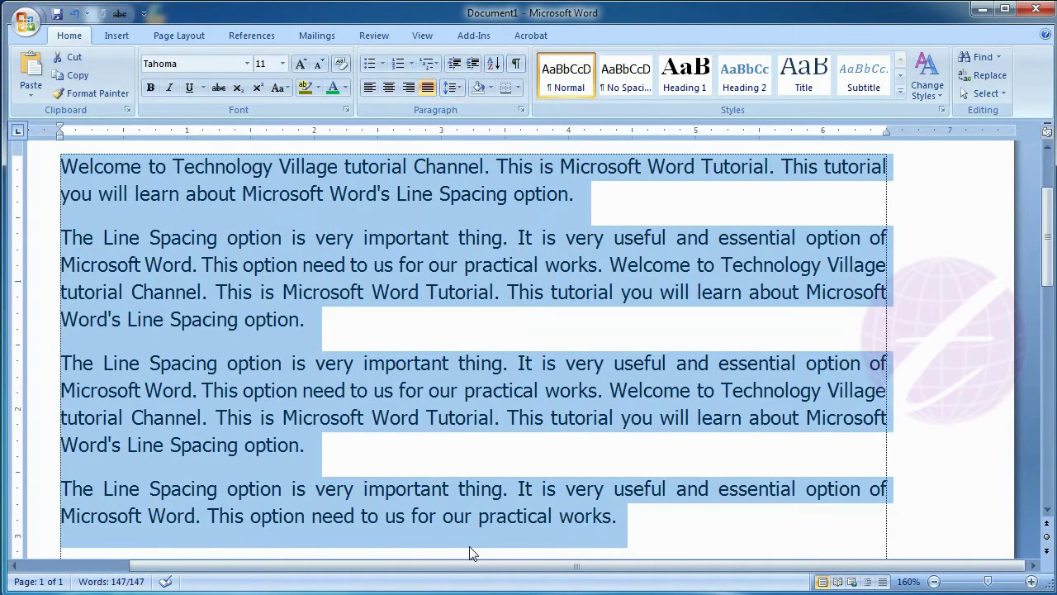
click(452, 88)
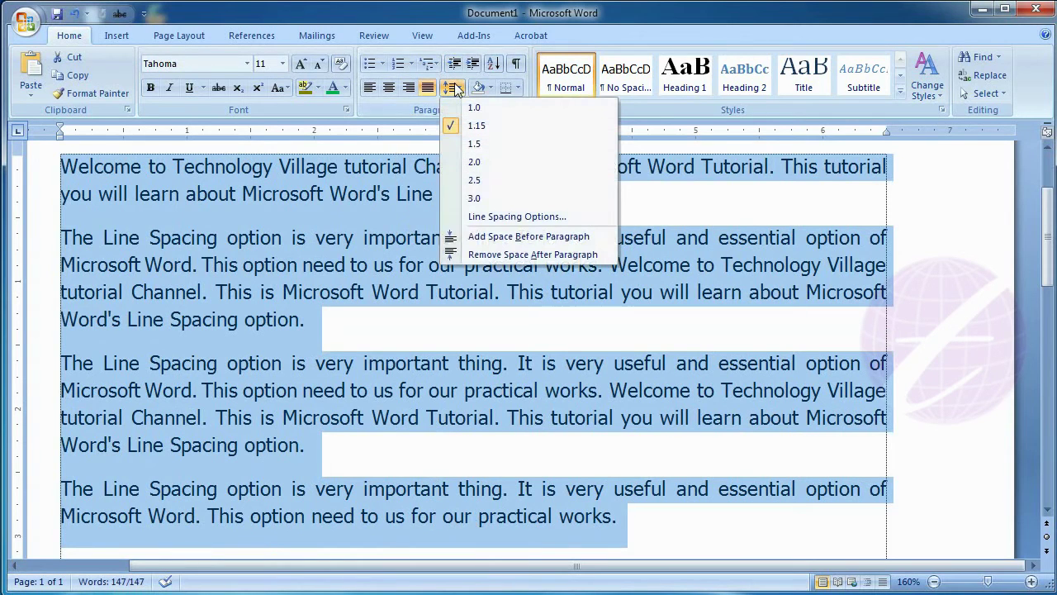
click(505, 255)
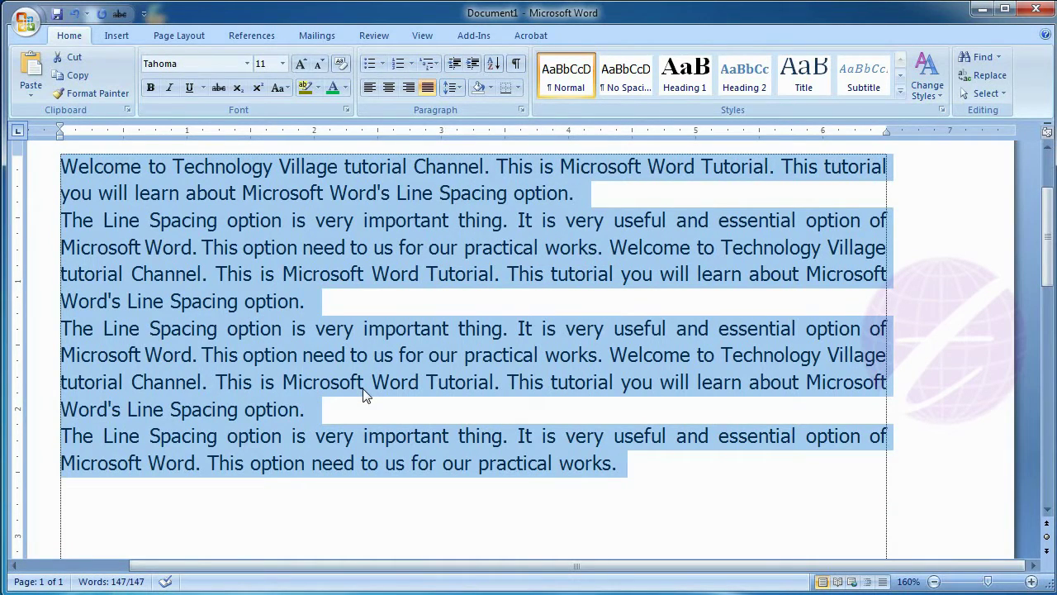
click(451, 89)
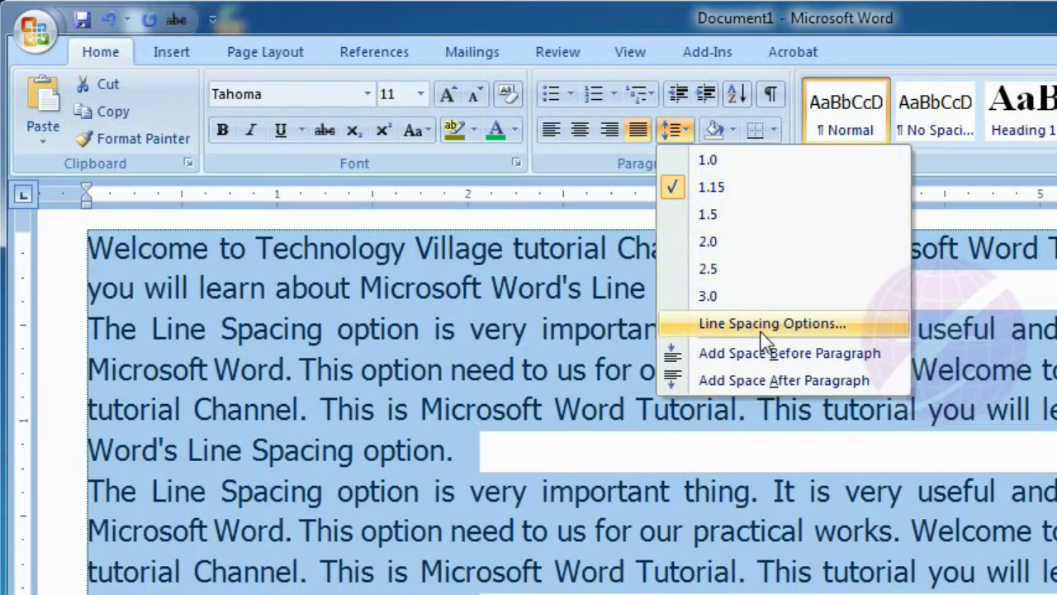
- Change line spacing from Multiple 1.15 to Single in the Paragraph dialog
click(762, 326)
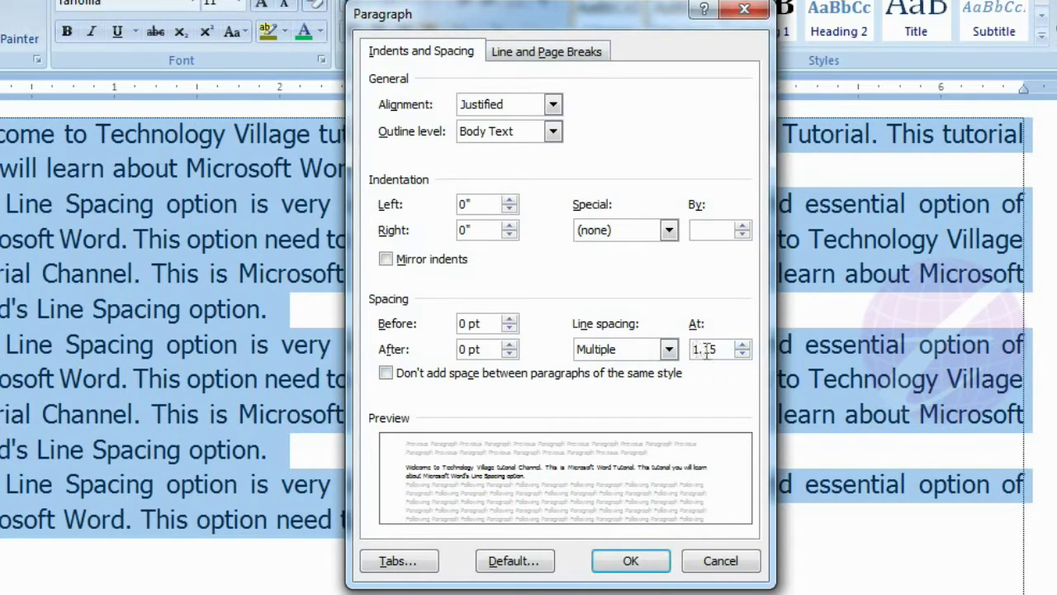
click(668, 350)
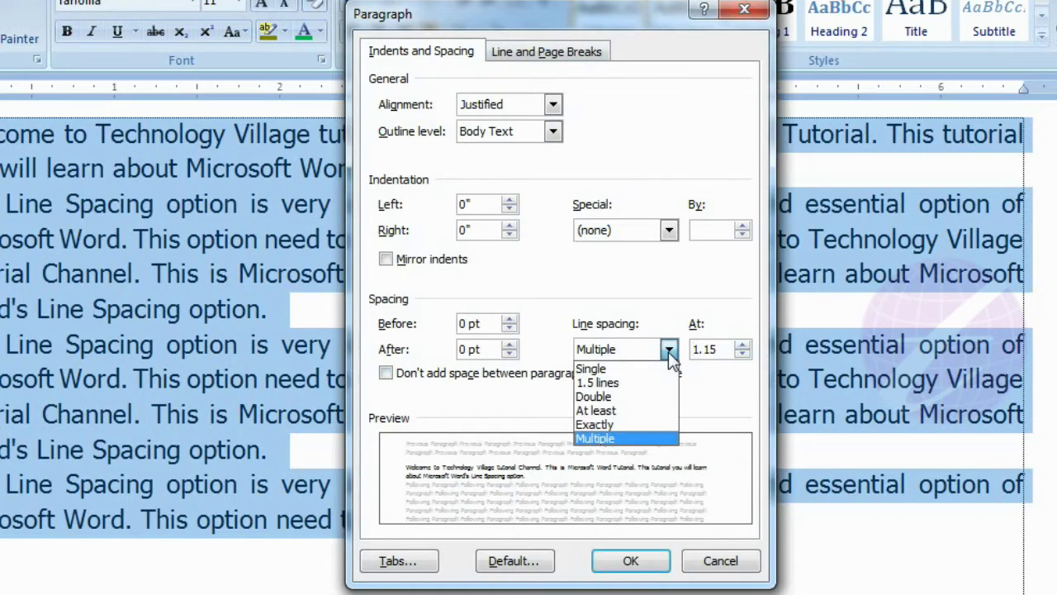
click(613, 372)
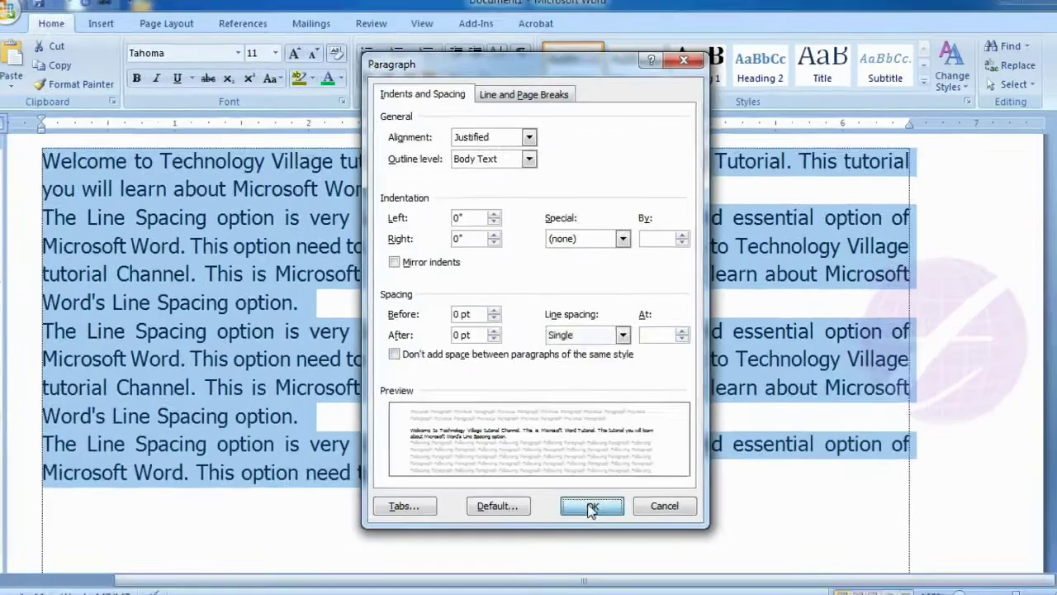
click(591, 507)
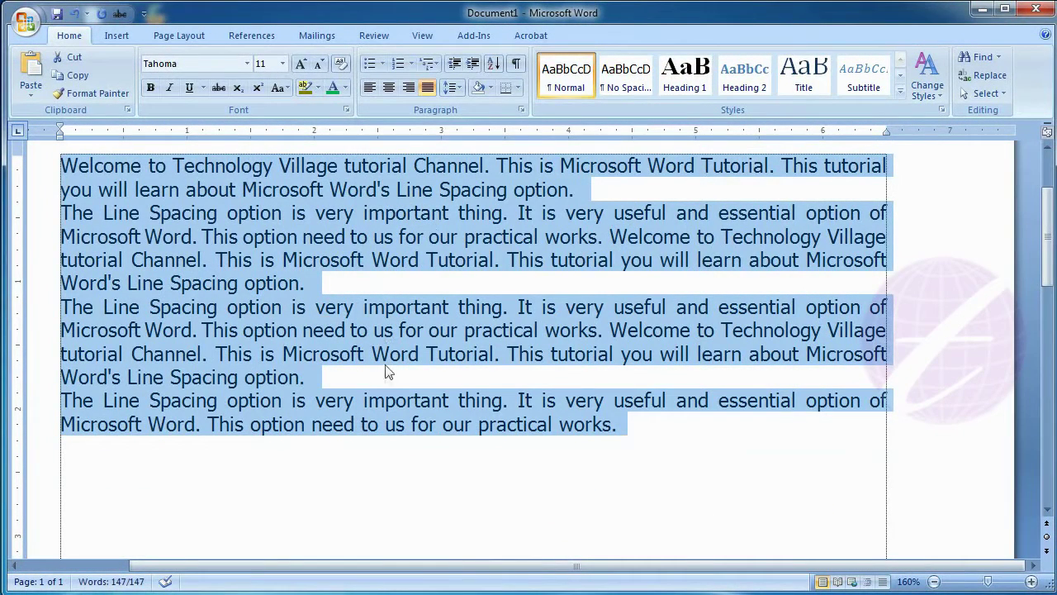
- Set a Multiple line spacing of 1.3 in the Paragraph dialog
click(459, 86)
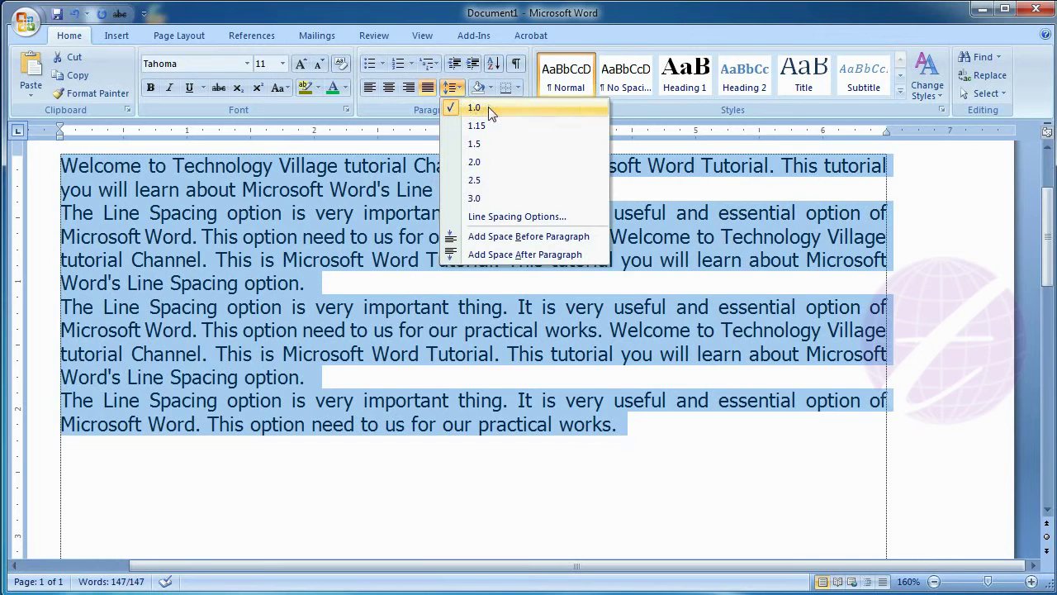
click(494, 217)
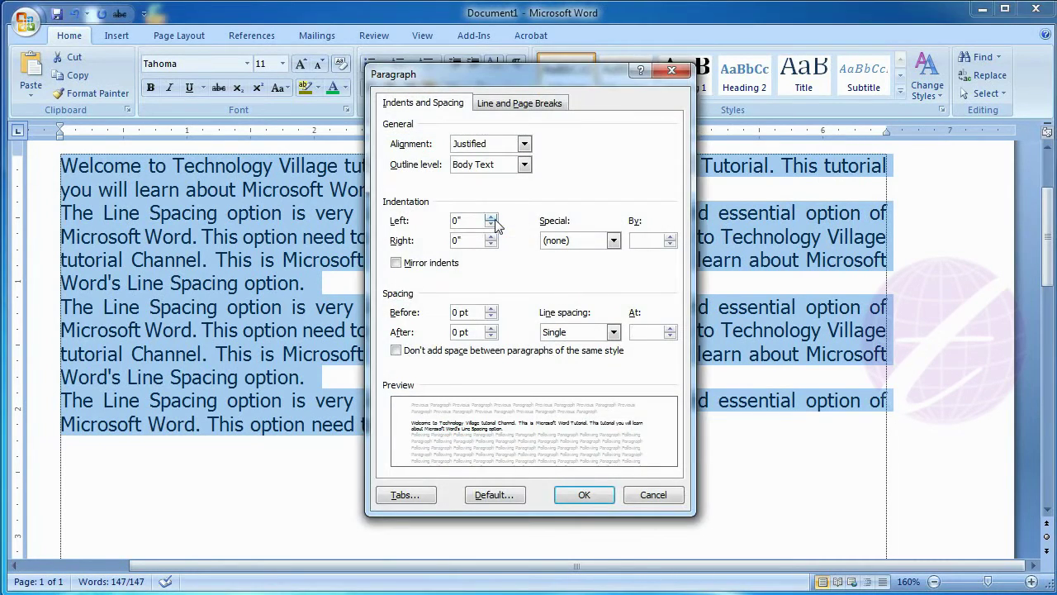
click(646, 334)
text(1.)
text(3)
click(586, 494)
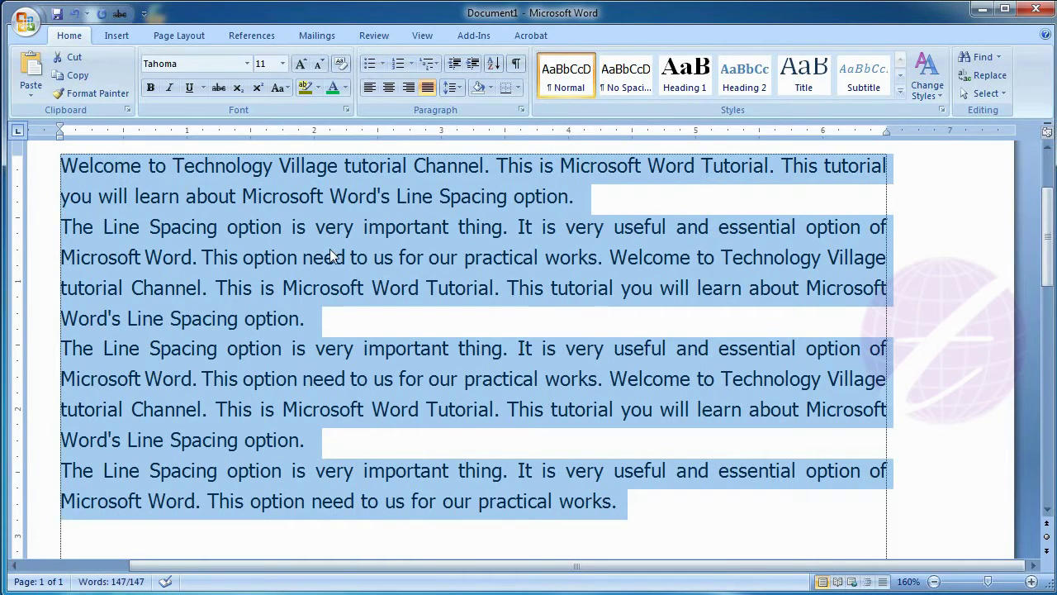
click(455, 94)
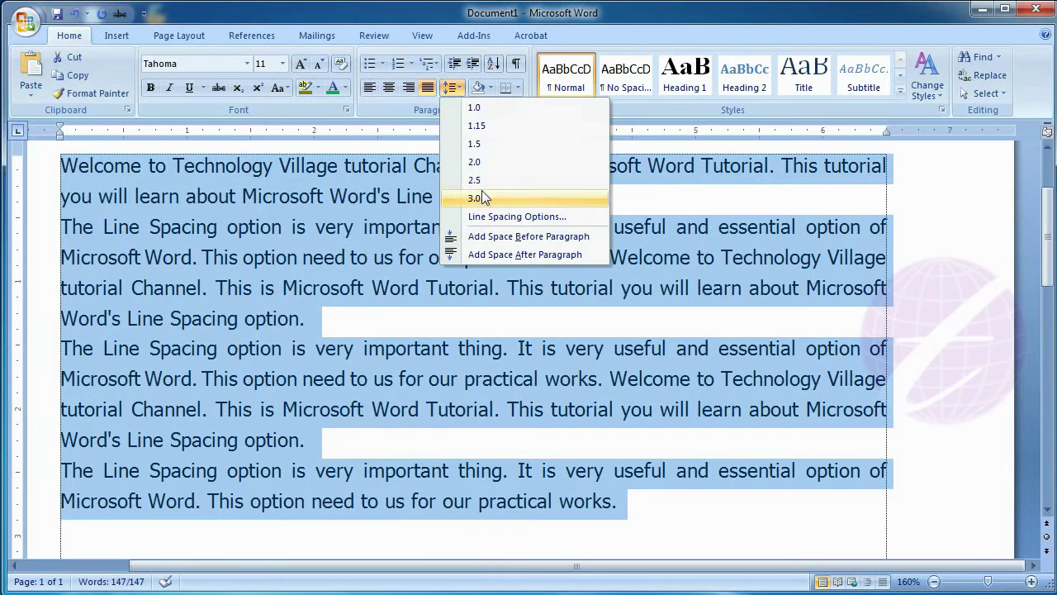
- Replace the 1.3 multiple with Double line spacing in the Paragraph dialog
click(514, 218)
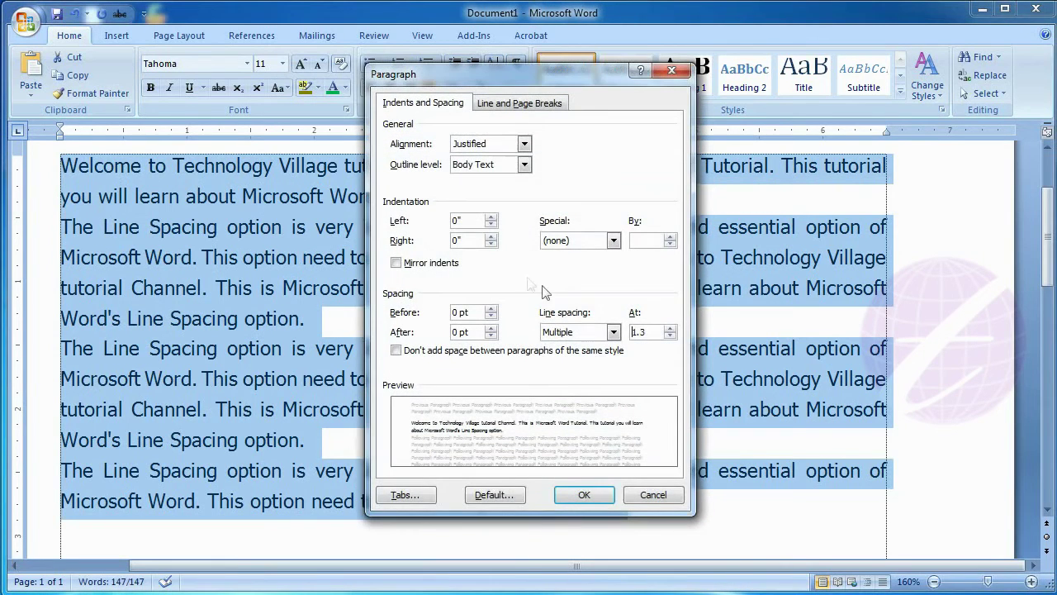
click(611, 333)
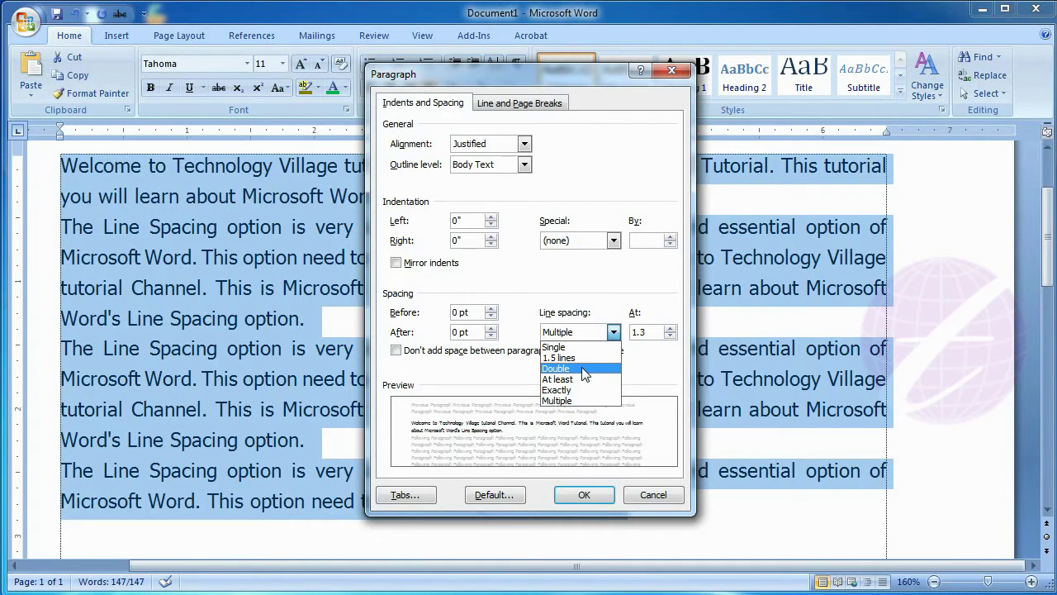
click(583, 369)
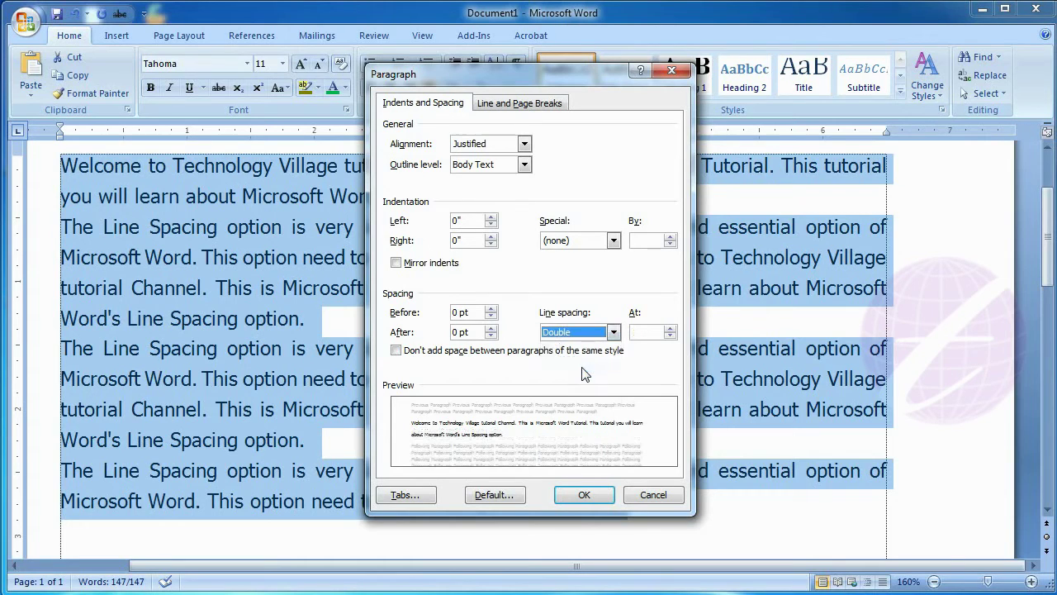
click(593, 493)
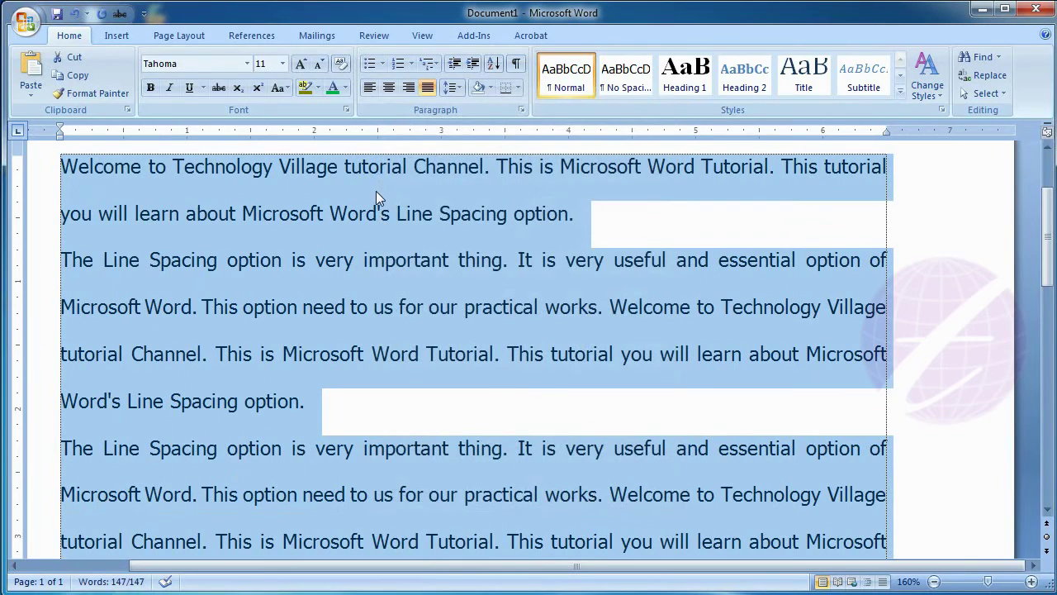
- Set the line spacing back to 1.0 from the Line Spacing list
click(453, 87)
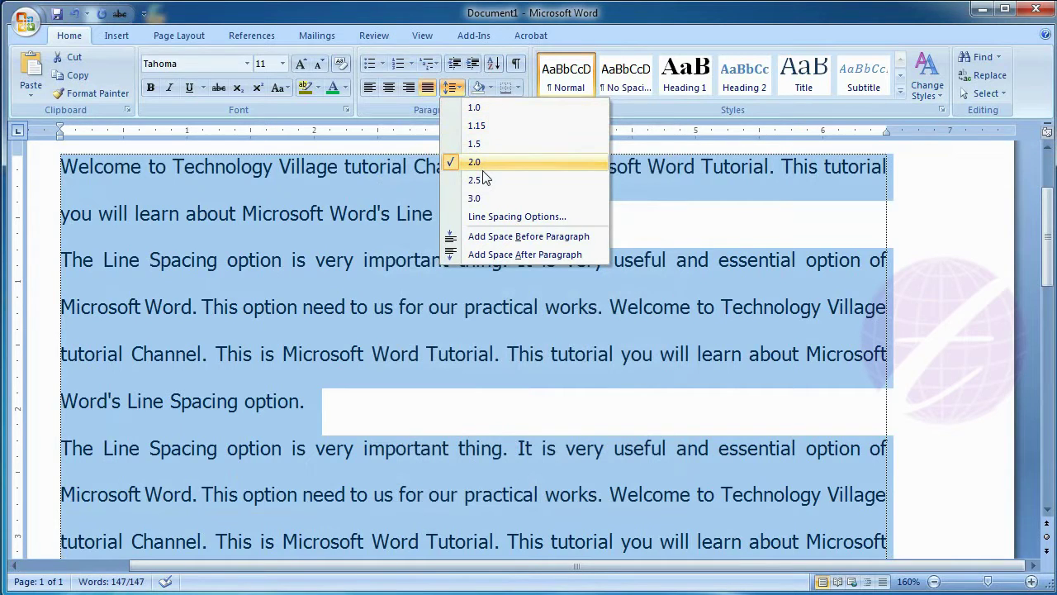
click(388, 284)
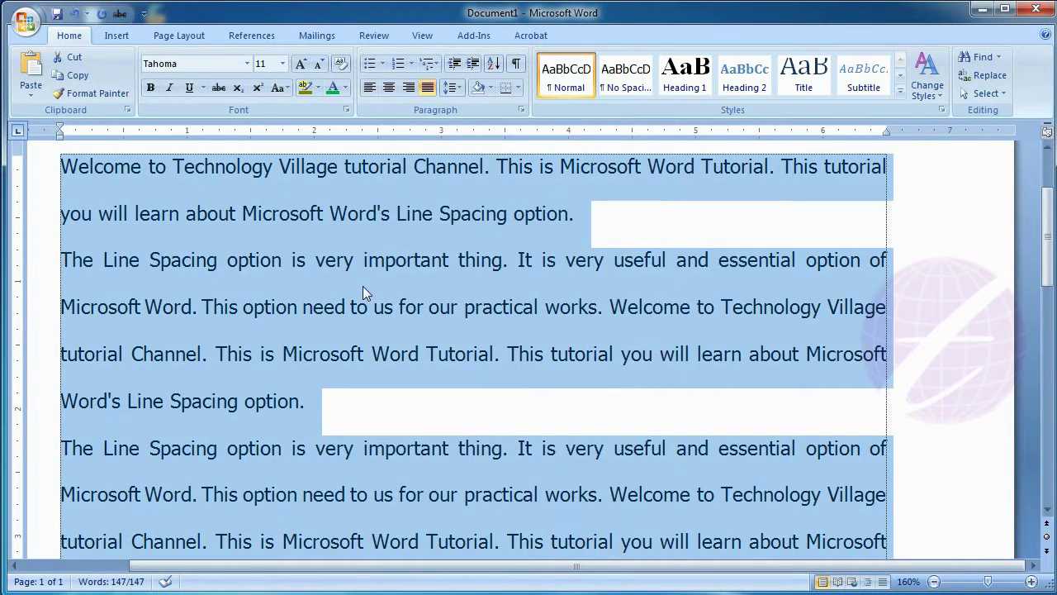
click(456, 89)
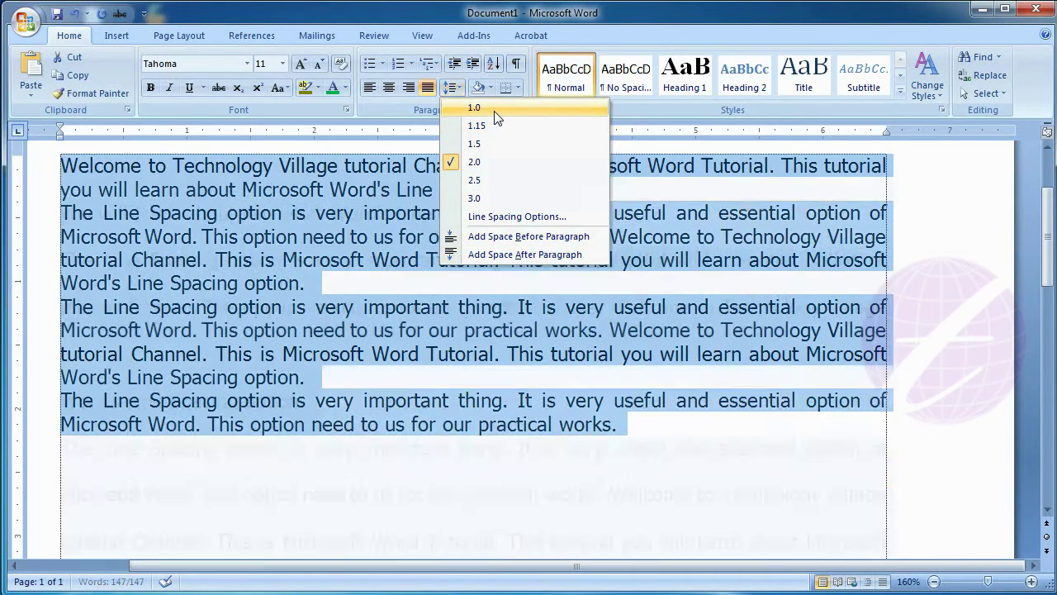
click(494, 116)
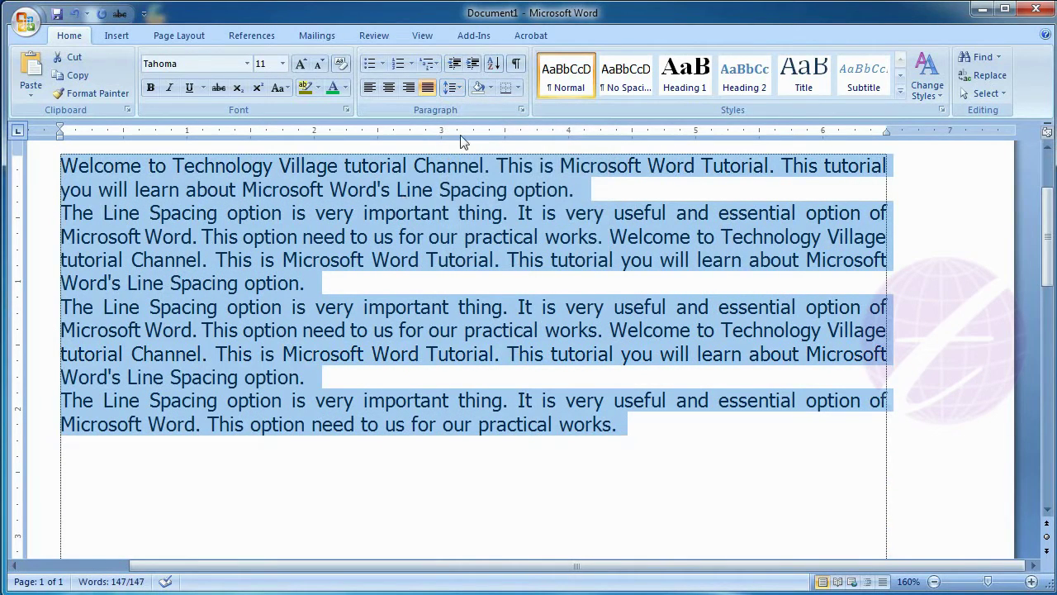
- Add space after each of the four single-spaced paragraphs
click(455, 85)
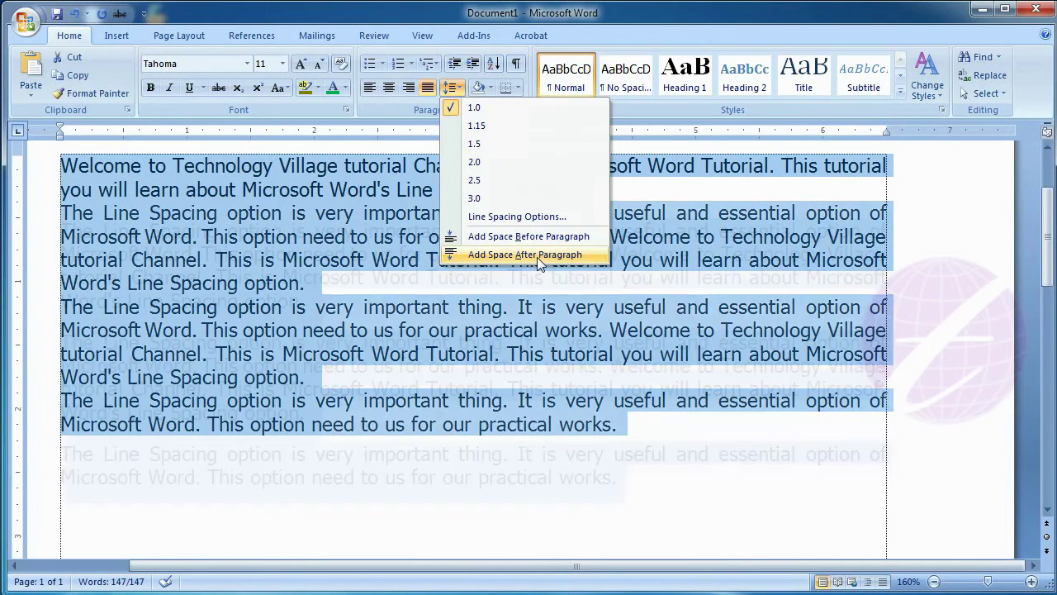
click(537, 254)
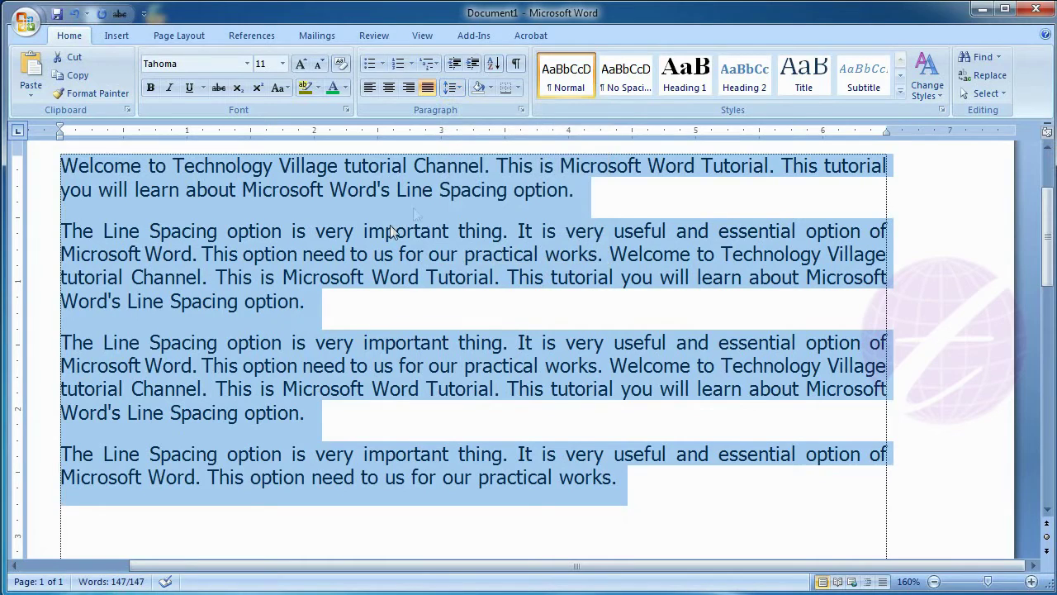
click(457, 86)
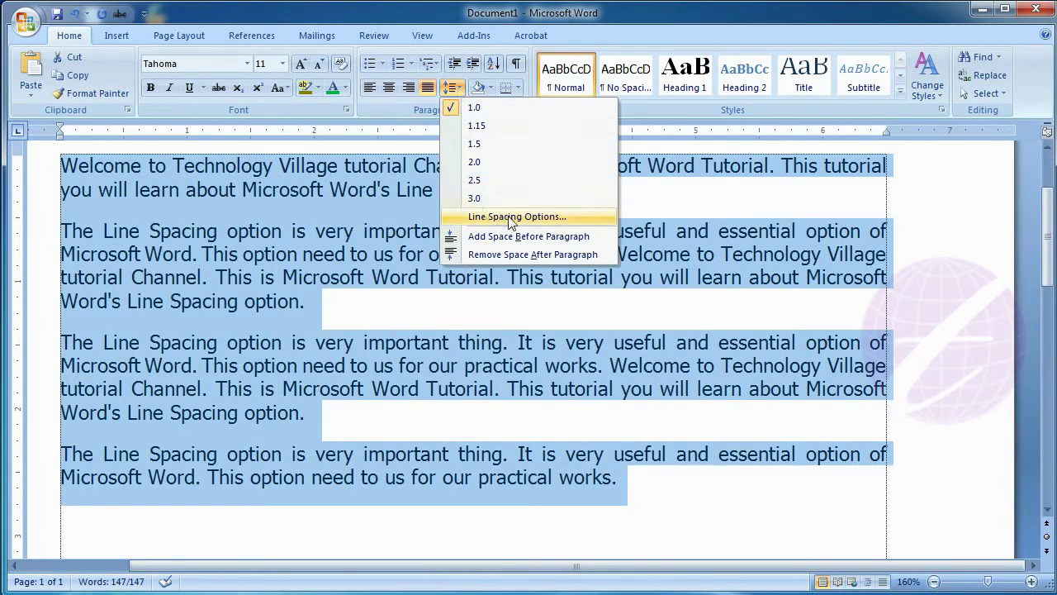
- In the Paragraph dialog, change the space after paragraphs from 10 pt to 5 pt
click(543, 218)
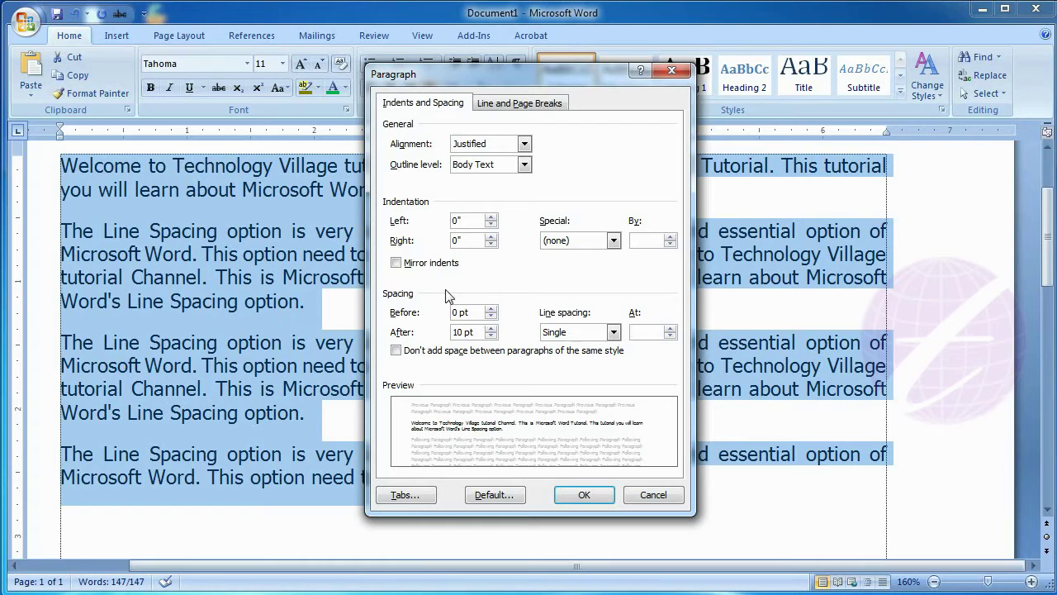
double_click(468, 333)
click(459, 332)
click(584, 494)
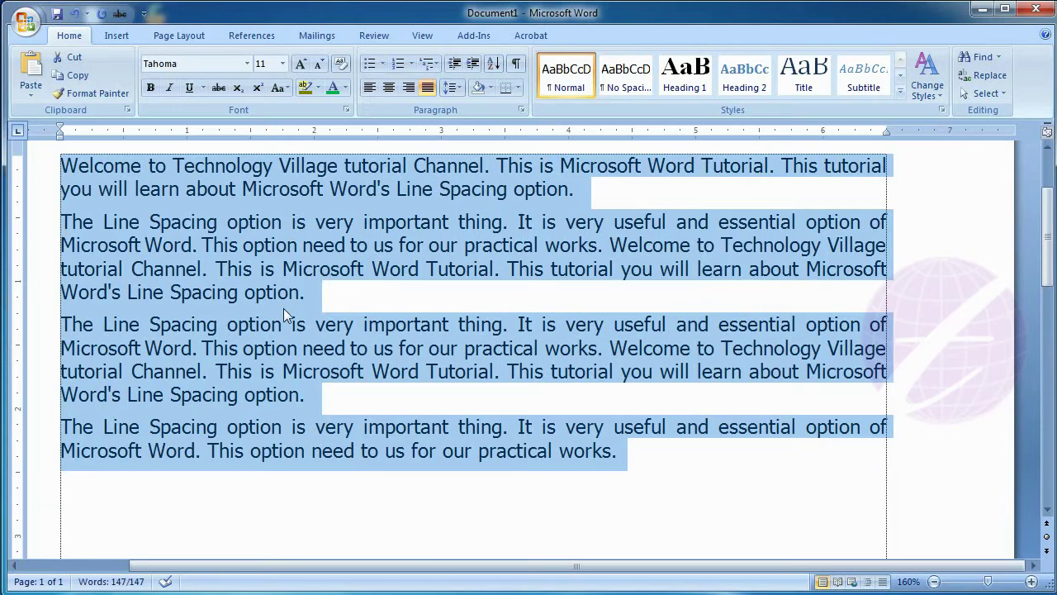
- Set the space before paragraphs to 5 pt in Line Spacing Options
click(453, 86)
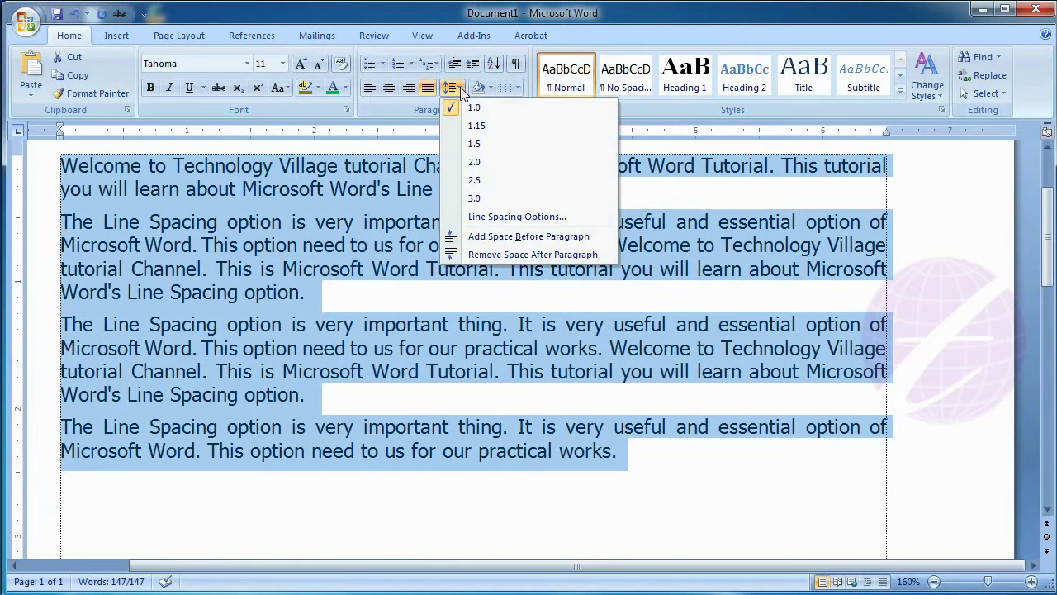
click(517, 217)
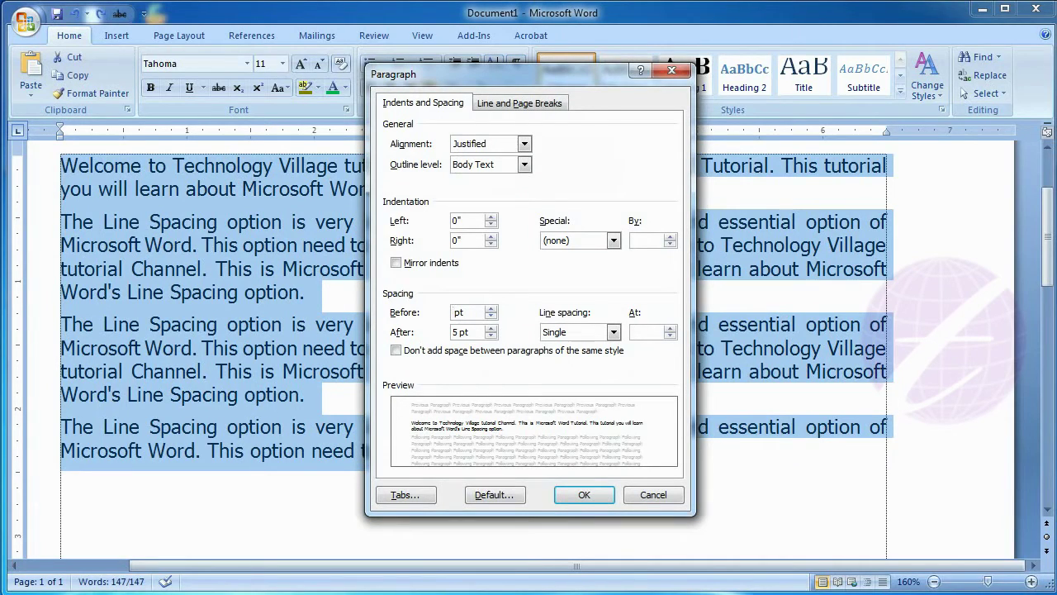
text(5)
click(455, 312)
click(582, 494)
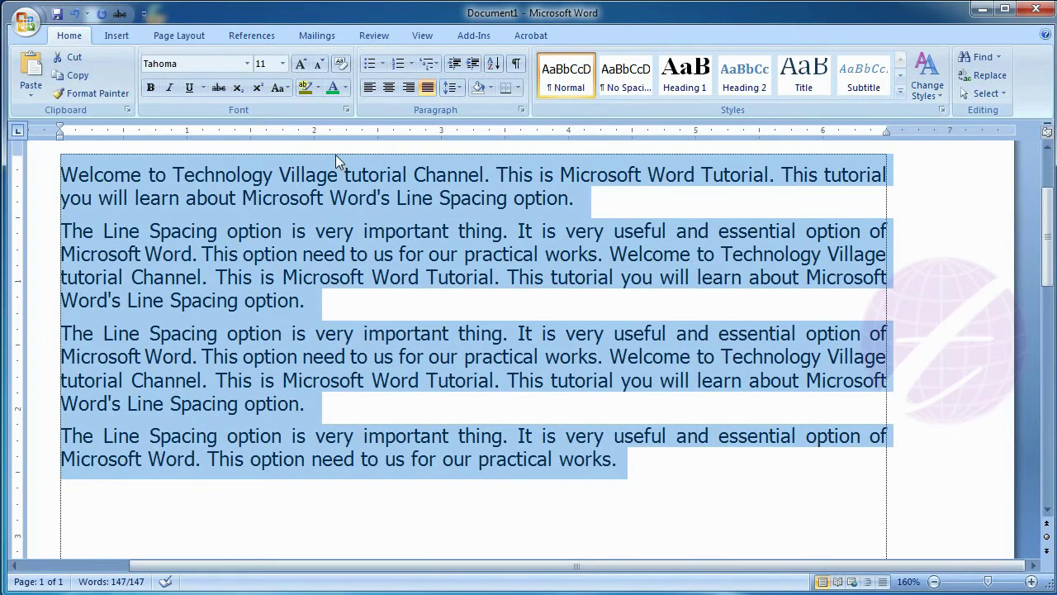
click(453, 87)
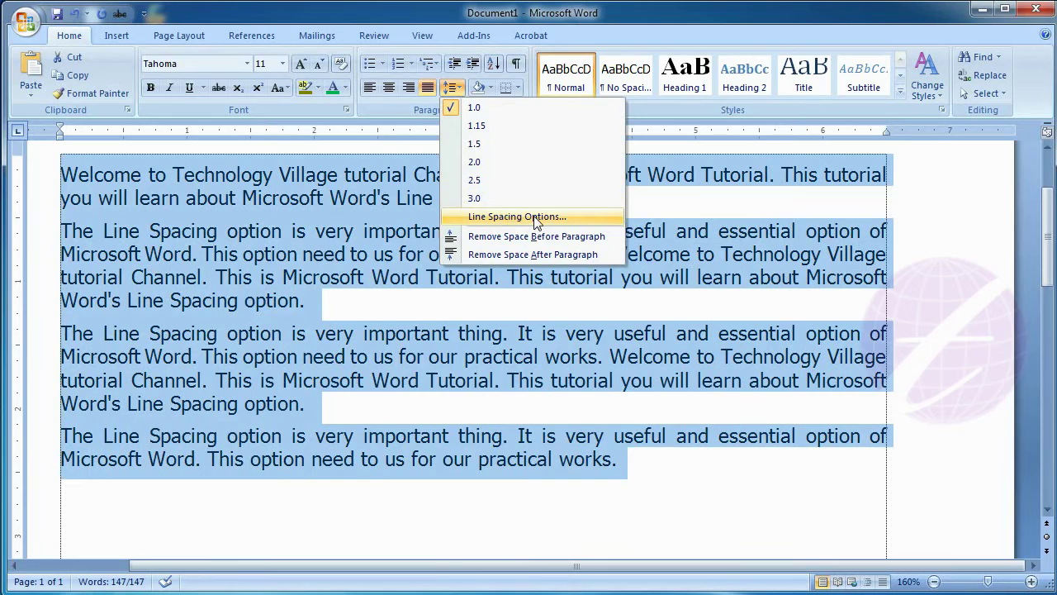
- Reopen the Paragraph dialog, keep Justified alignment, and move the dialog aside
click(535, 217)
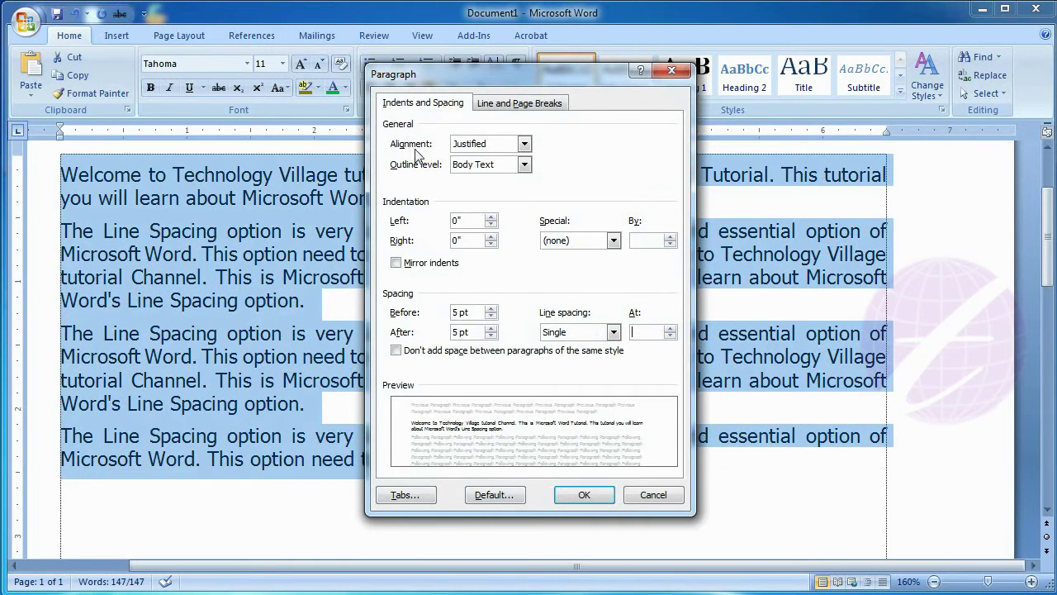
click(524, 145)
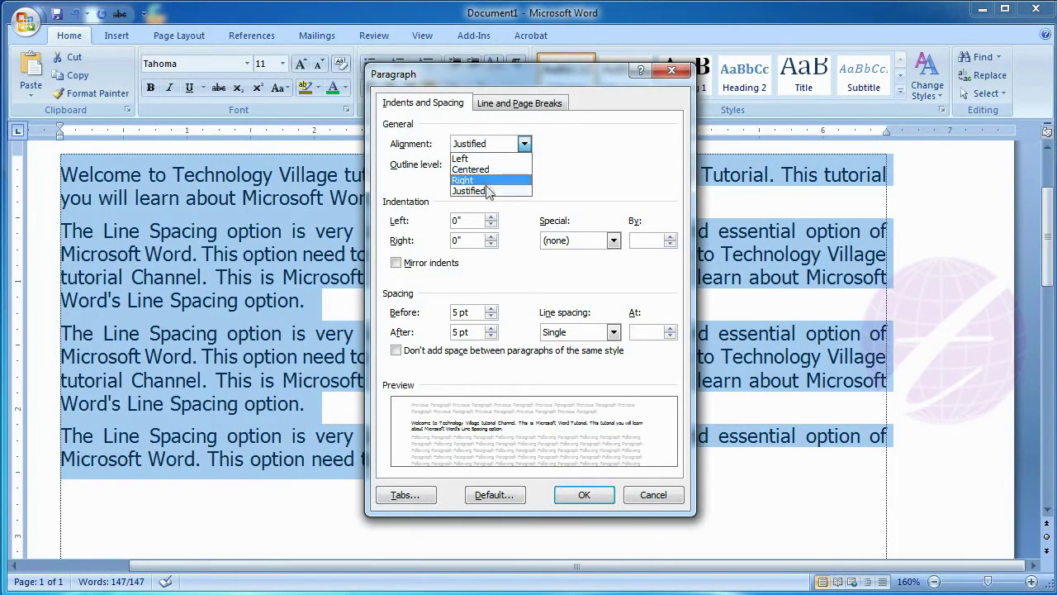
click(572, 179)
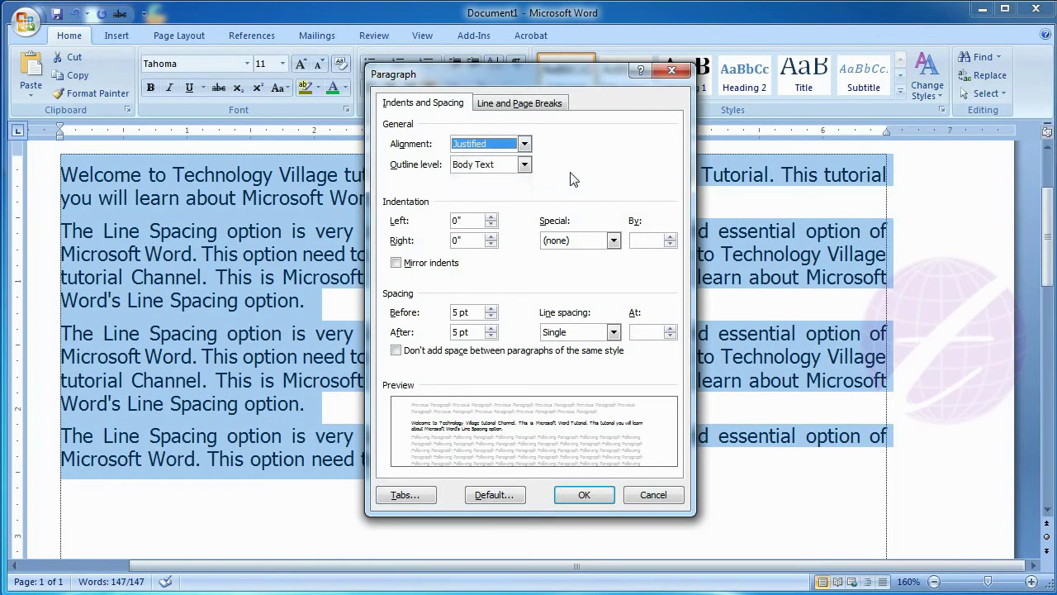
drag(489, 74, 450, 196)
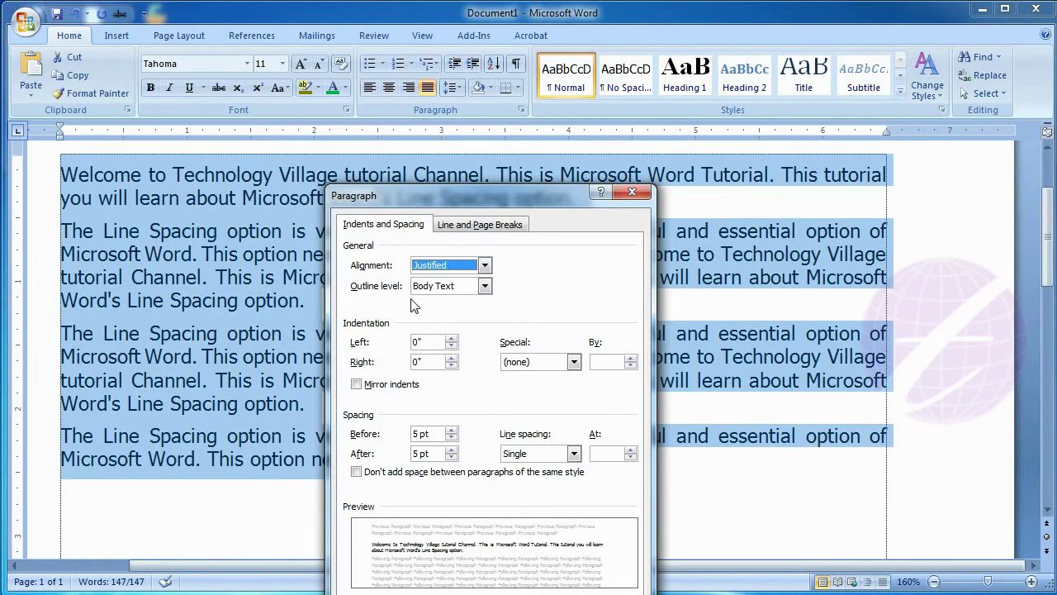
- Keep outline level Body Text and Special indent (none), then confirm the Paragraph dialog
click(485, 287)
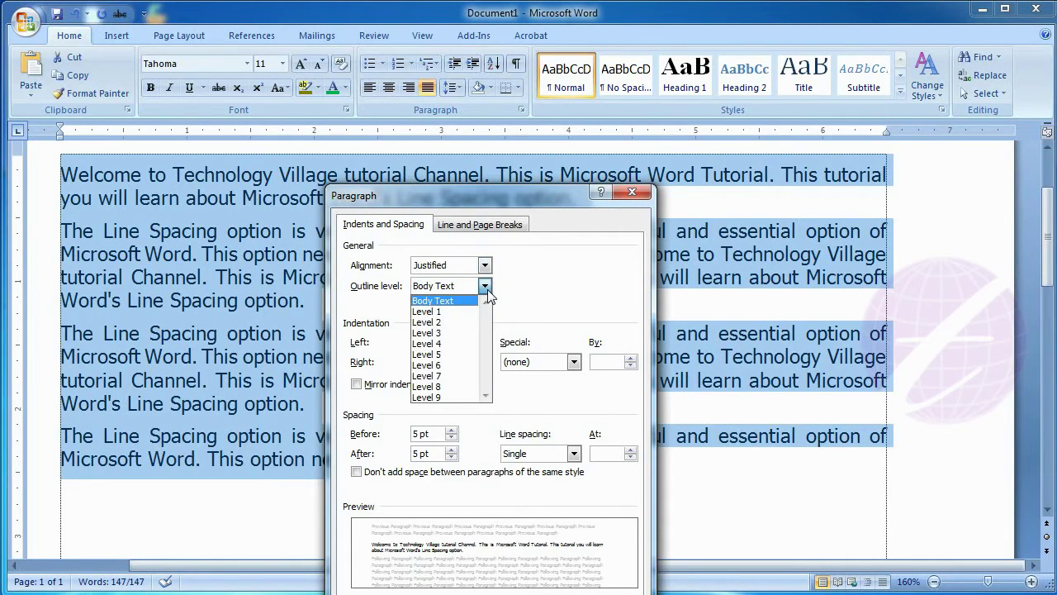
click(487, 289)
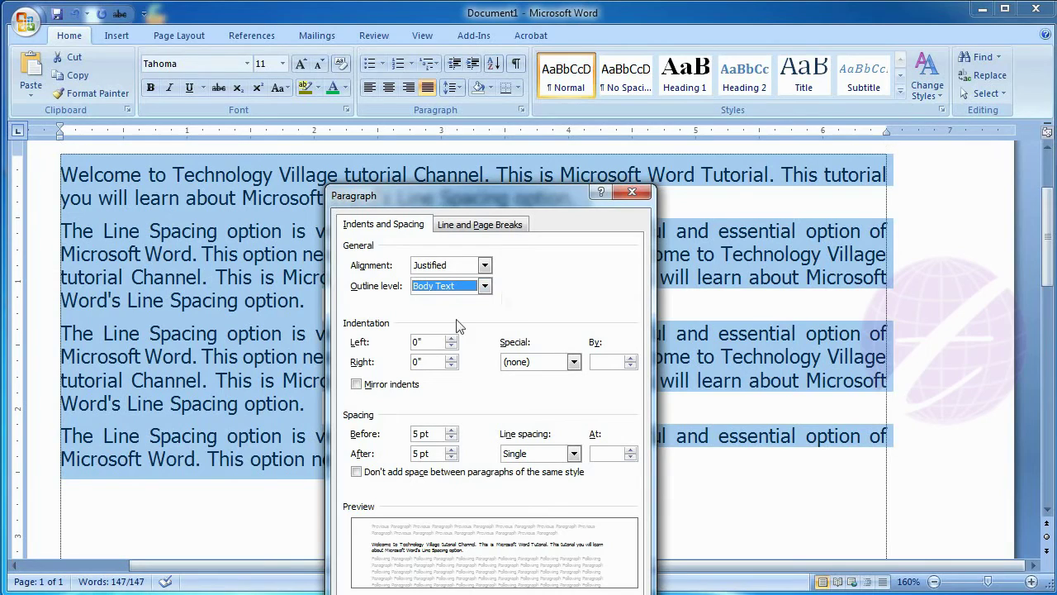
click(544, 363)
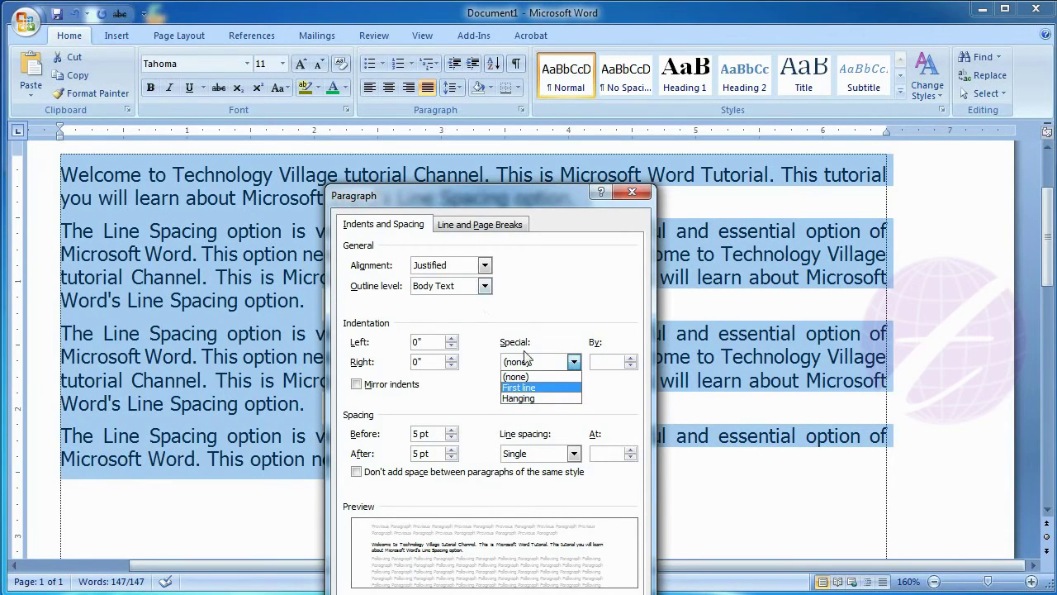
click(622, 398)
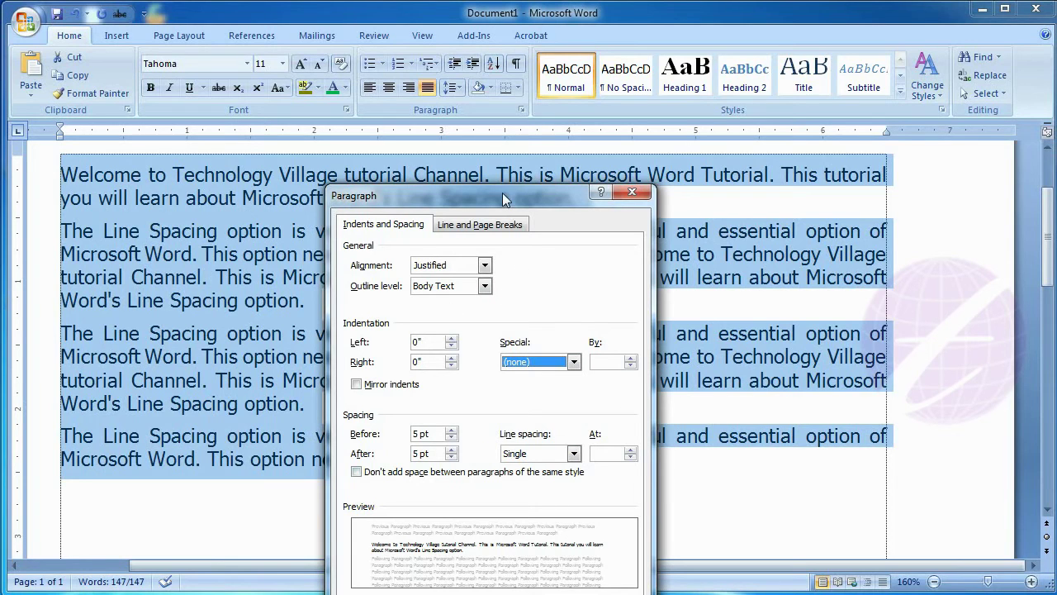
drag(502, 193, 500, 135)
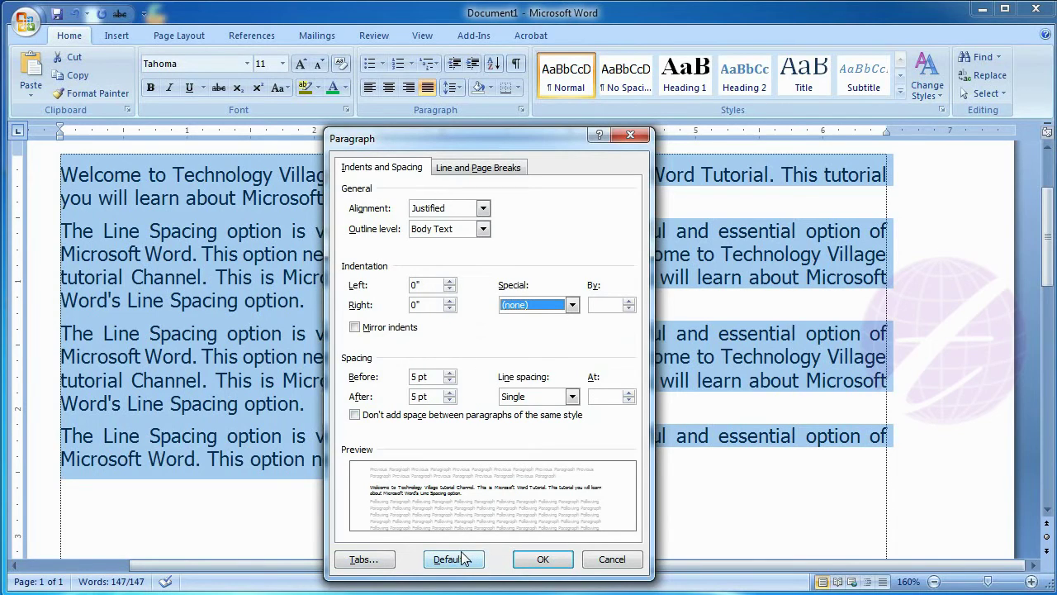
click(541, 559)
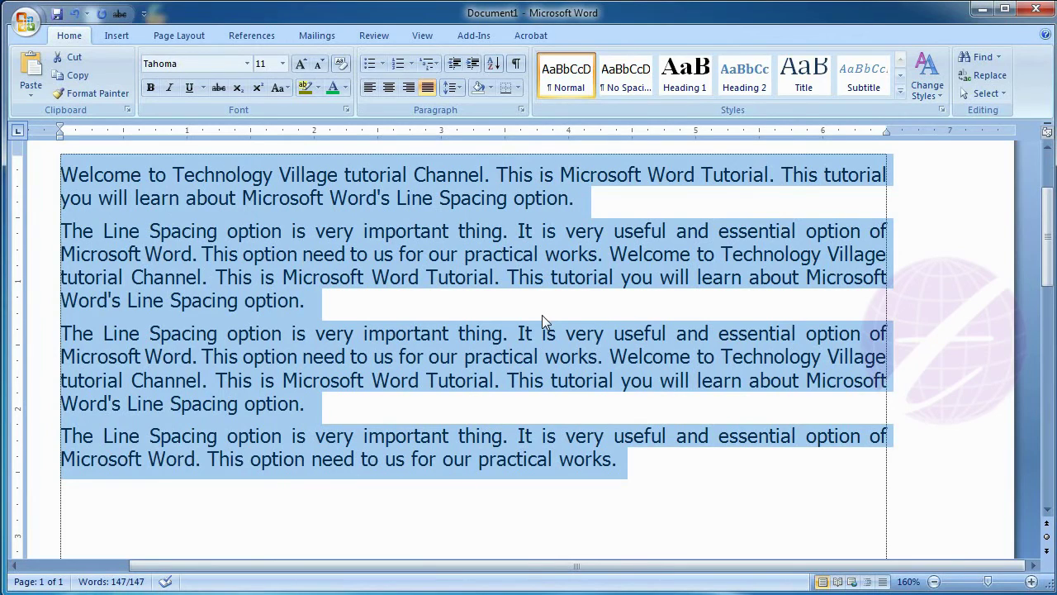